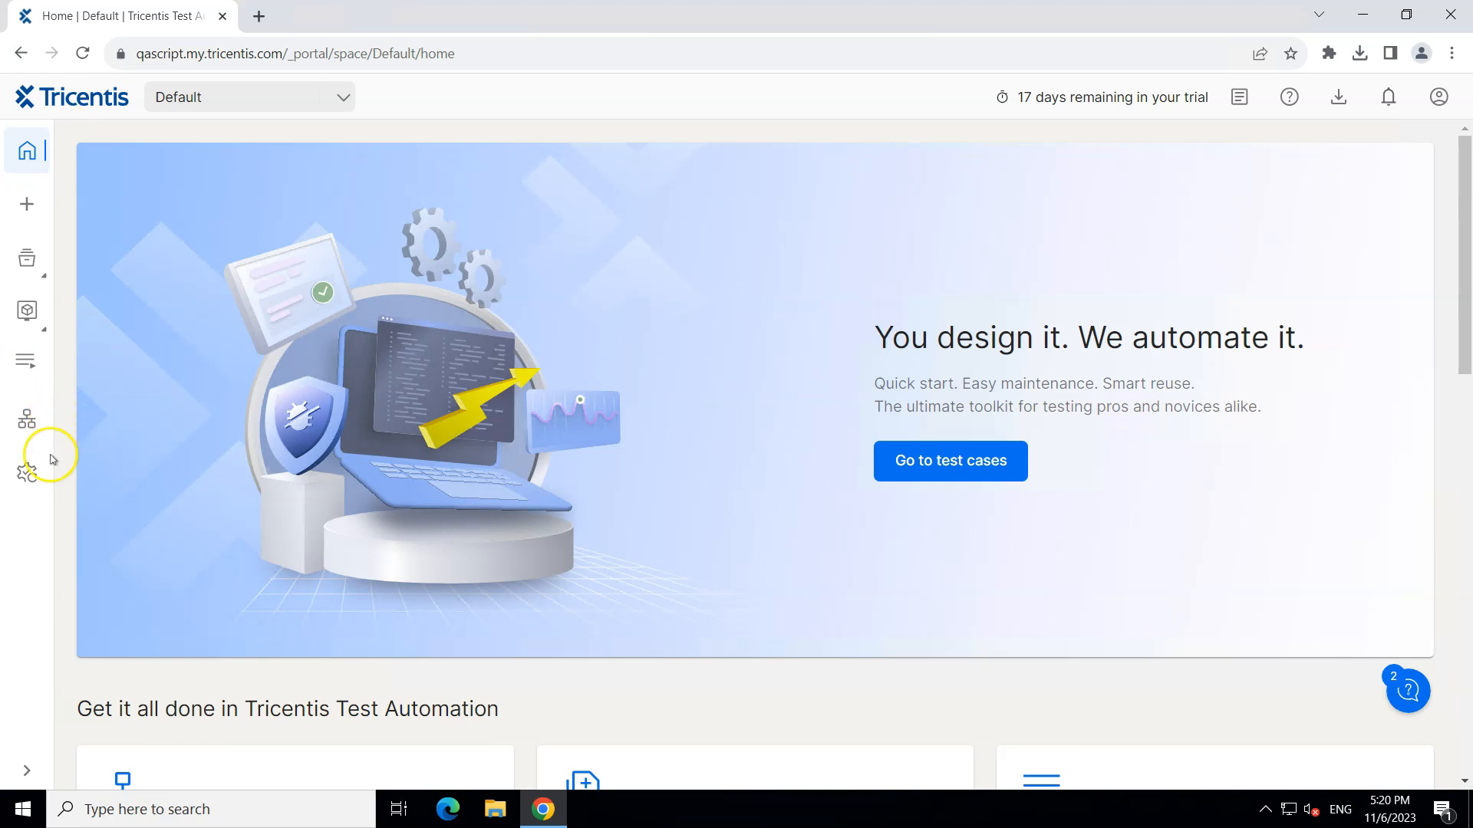
Step: Open the Agents page and start adding a new shared agent named Agent1
click(36, 420)
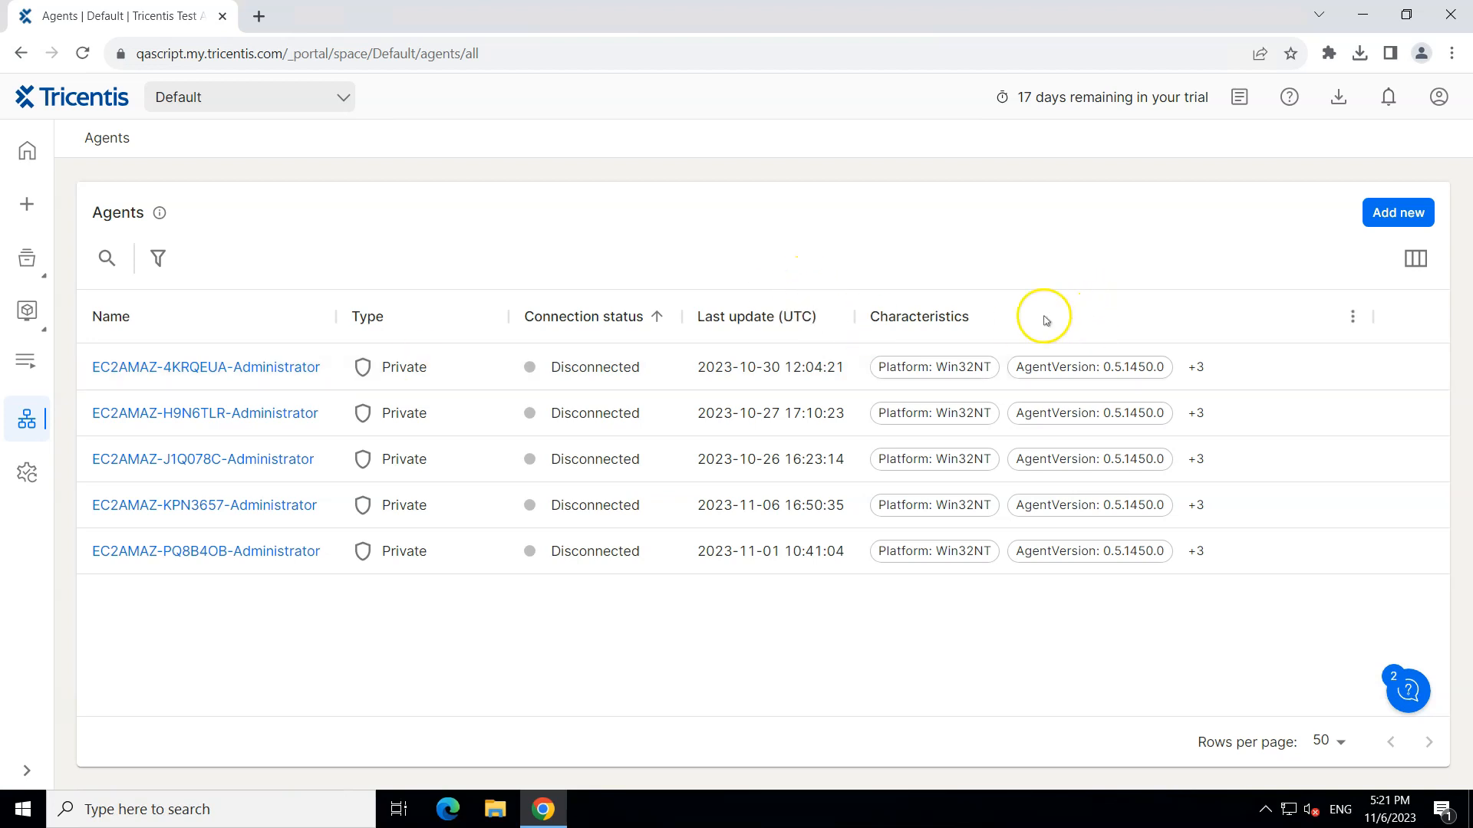
click(1396, 215)
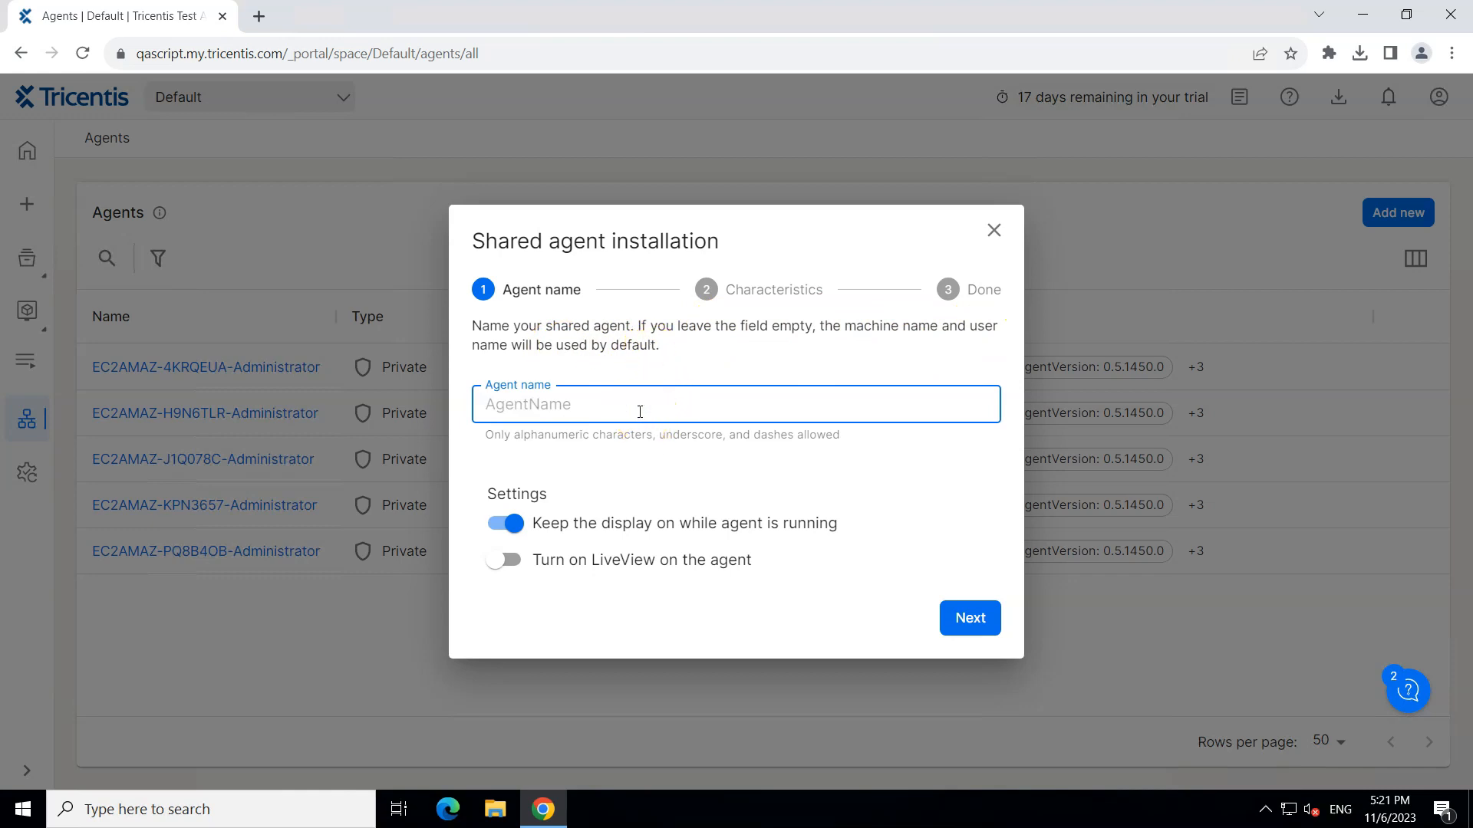
text(Agent1)
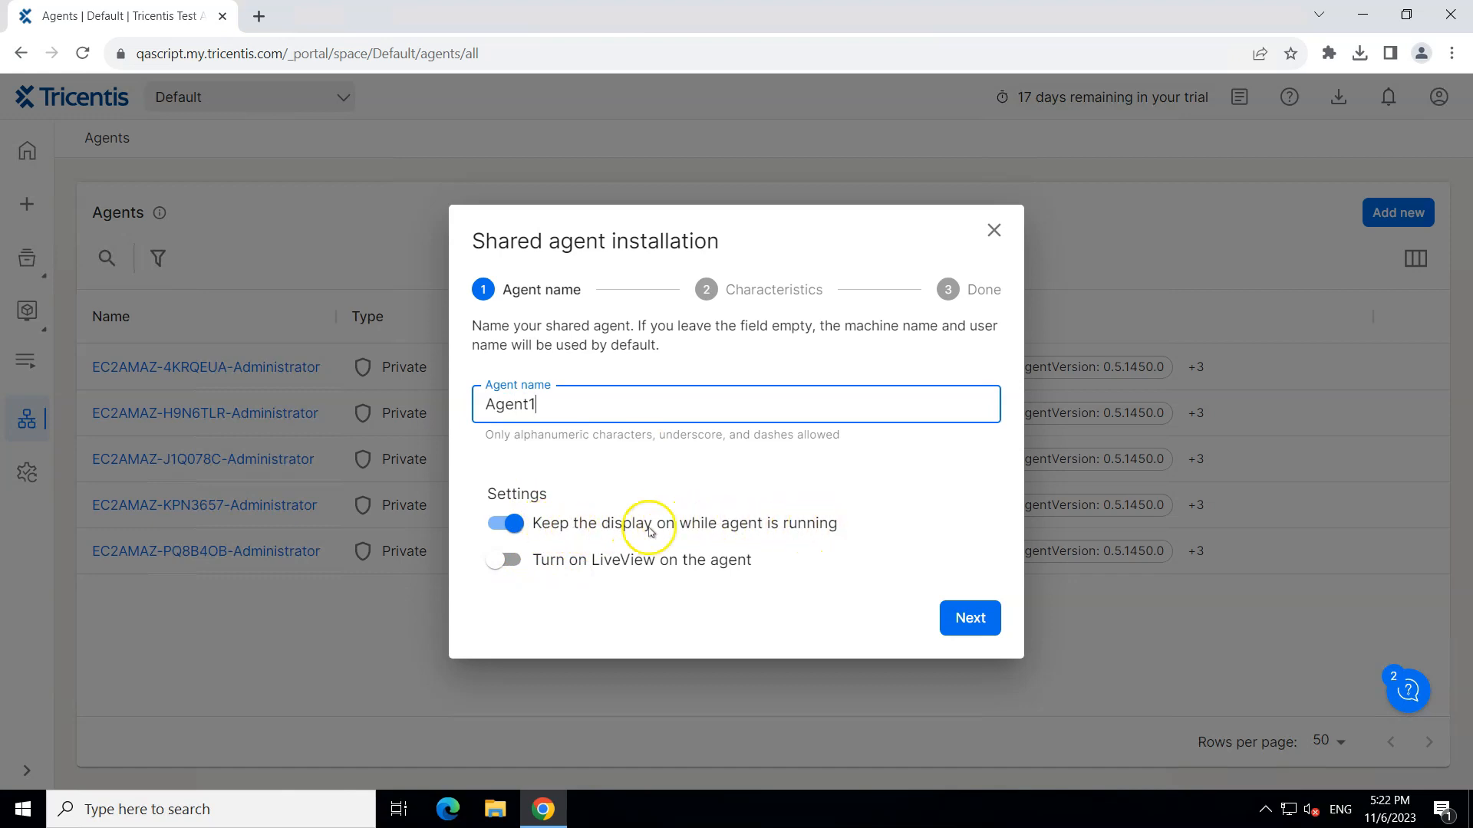
Step: Keep the display-on setting enabled, turn on LiveView on the agent, and continue to characteristics
click(513, 530)
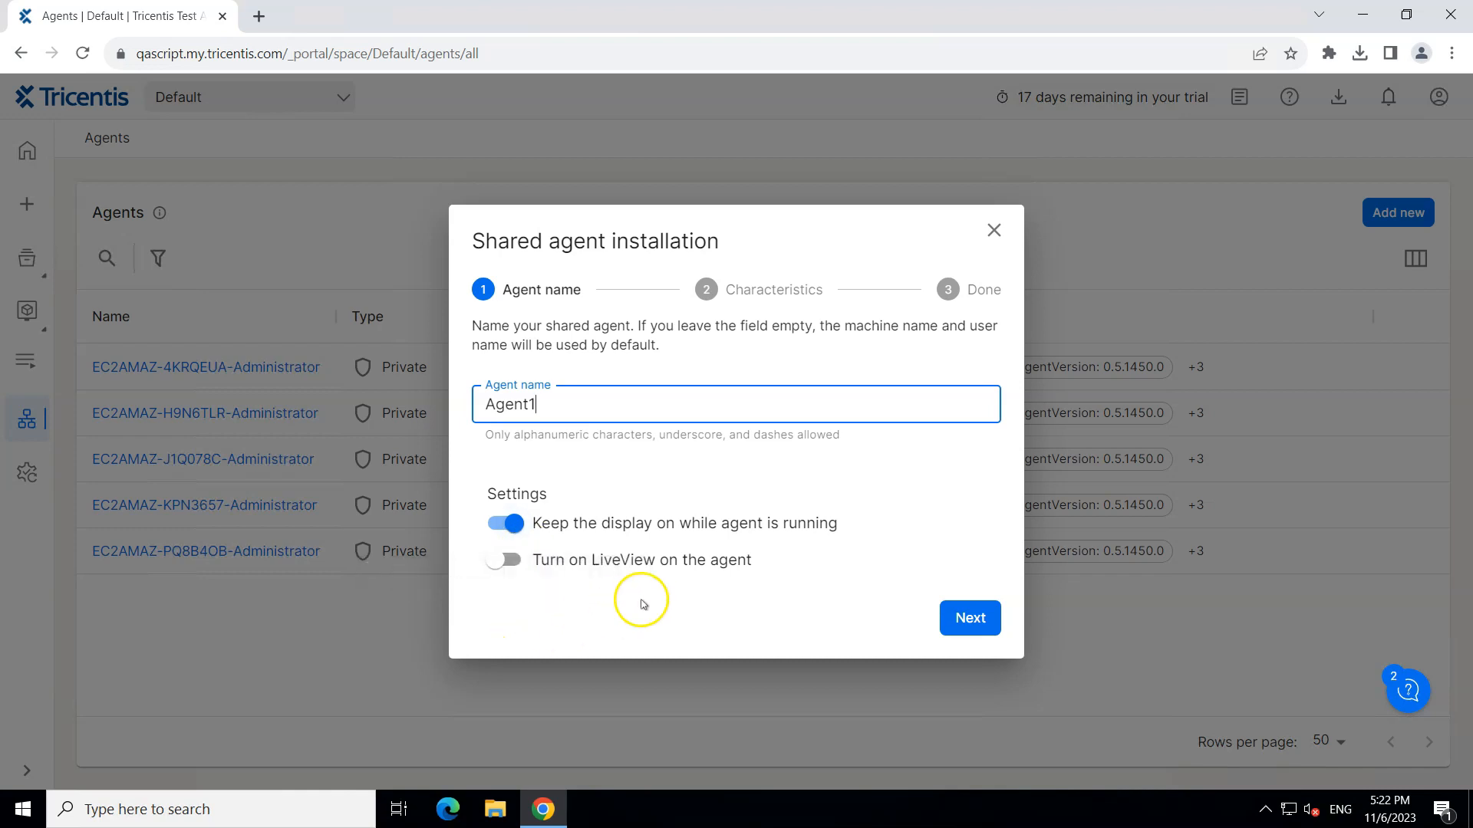
click(512, 561)
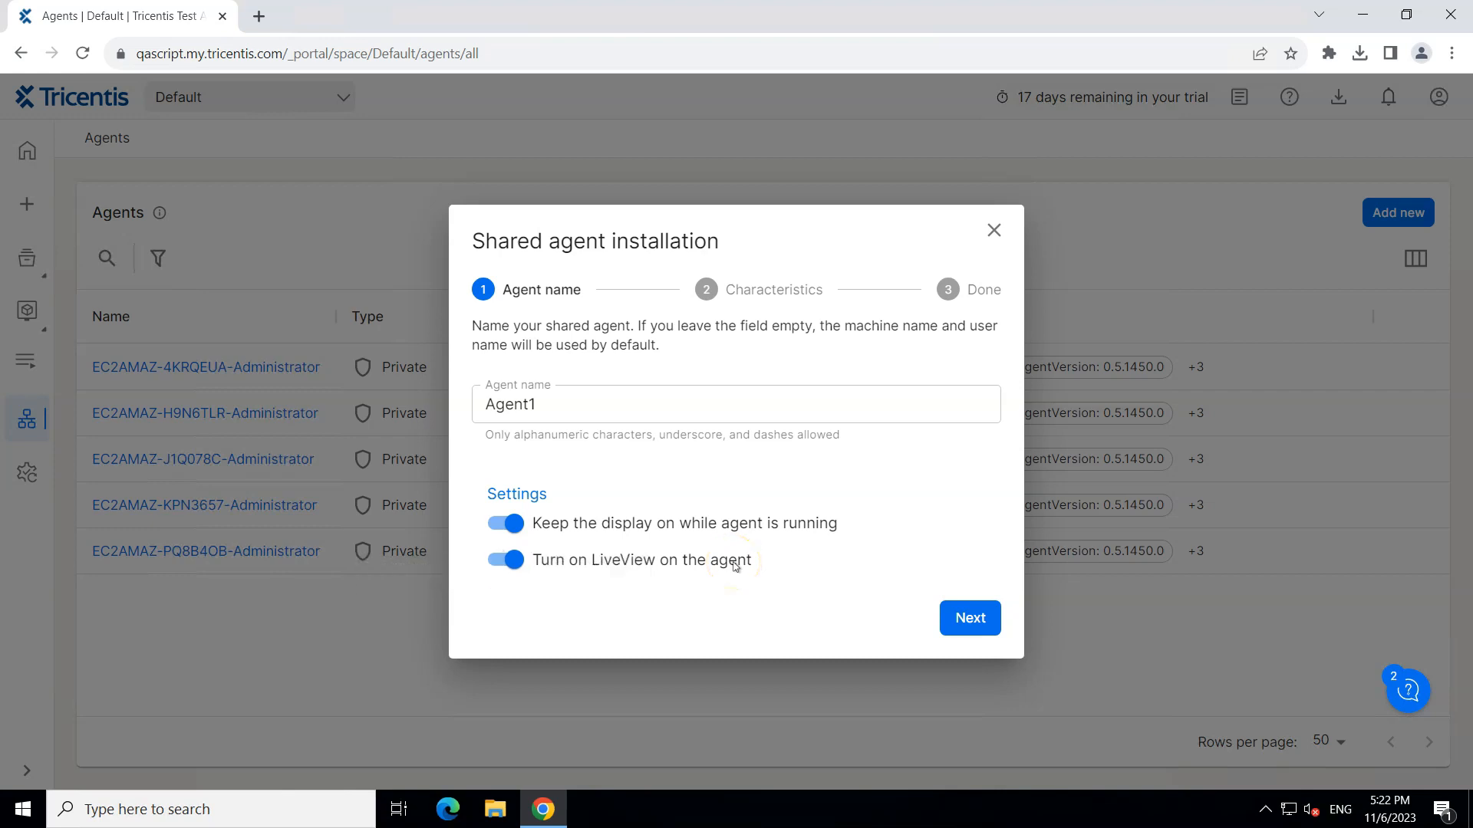
click(970, 616)
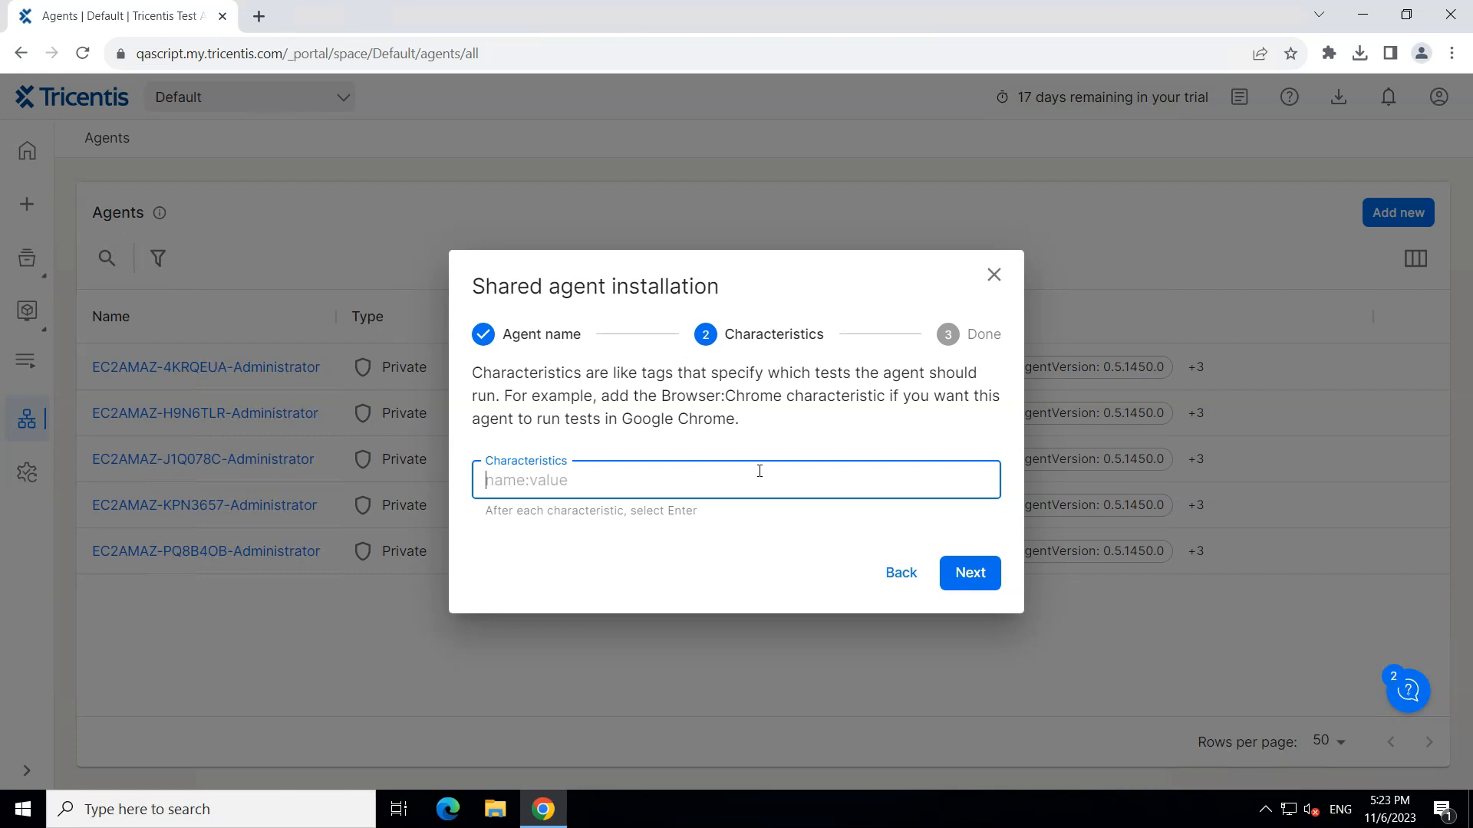
Step: Add the characteristic Browser:Chrome to the agent
click(782, 474)
text(Browser:Chrome)
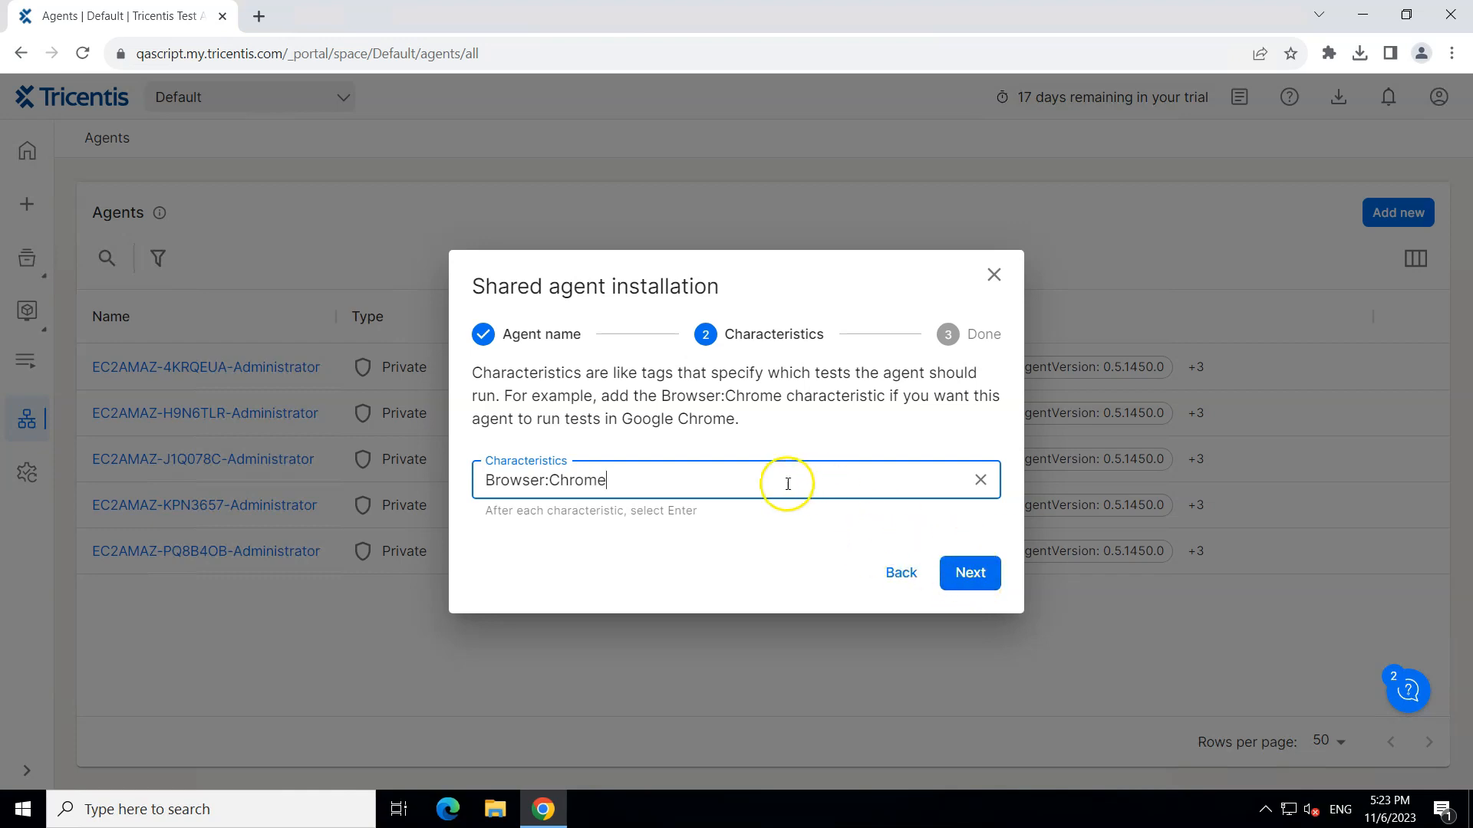
click(750, 473)
key(Return)
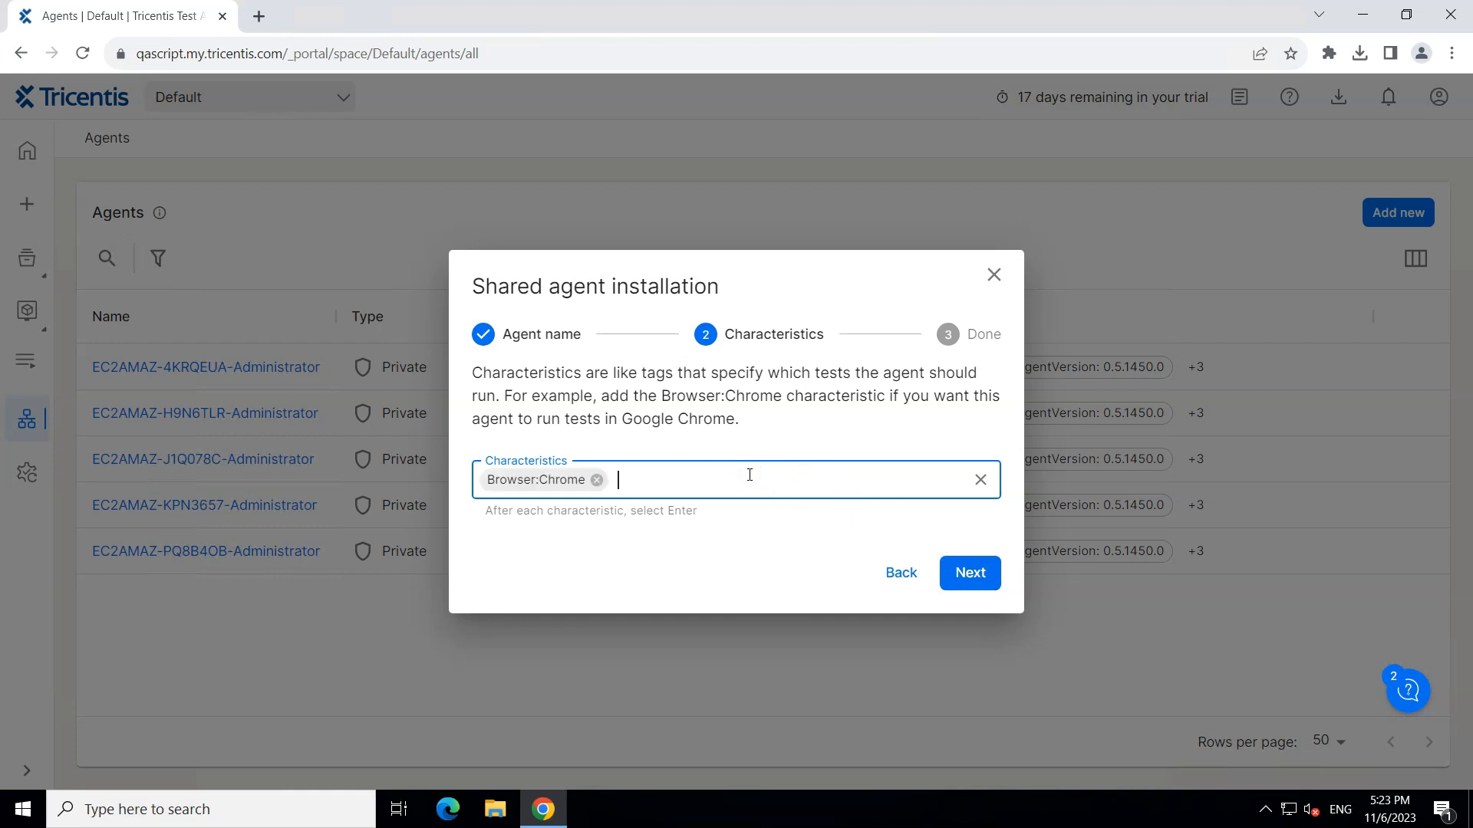
Step: Add the characteristic OperatingSystem:WindowsServer and proceed to the final installation step
text(OperatingSystem:Windoe)
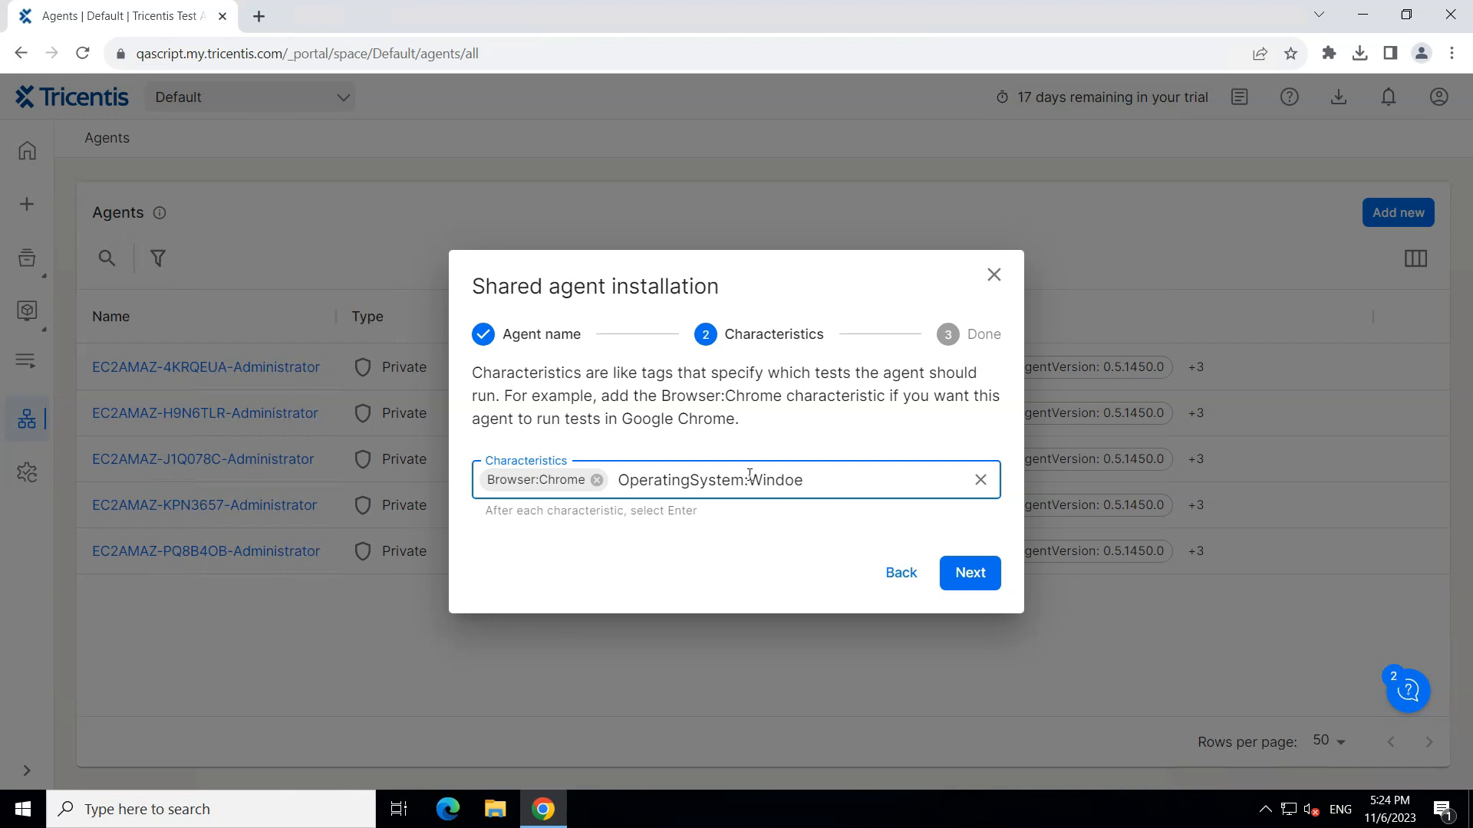
text(sw)
text(s S)
text(Server)
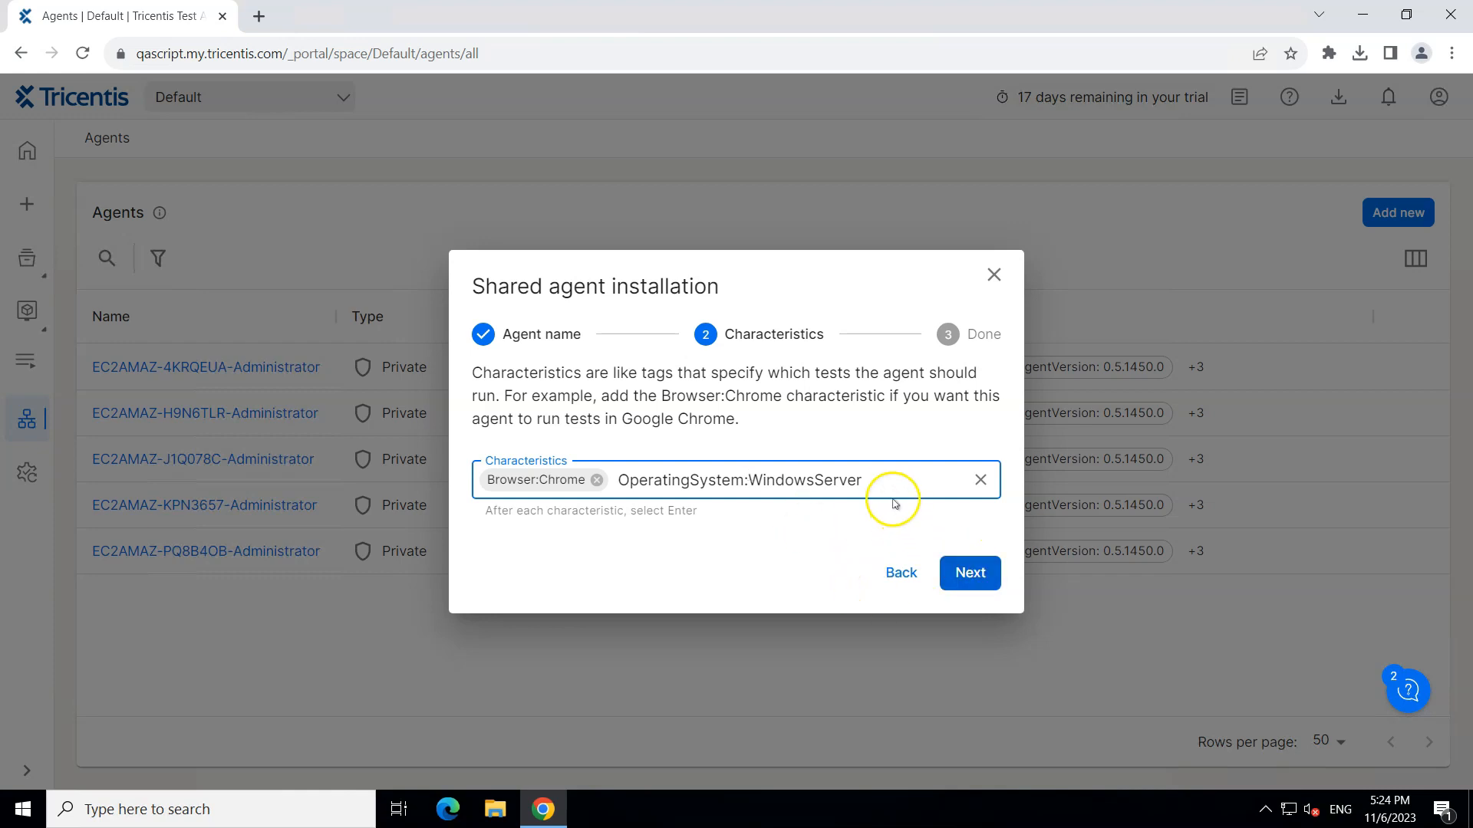
key(Return)
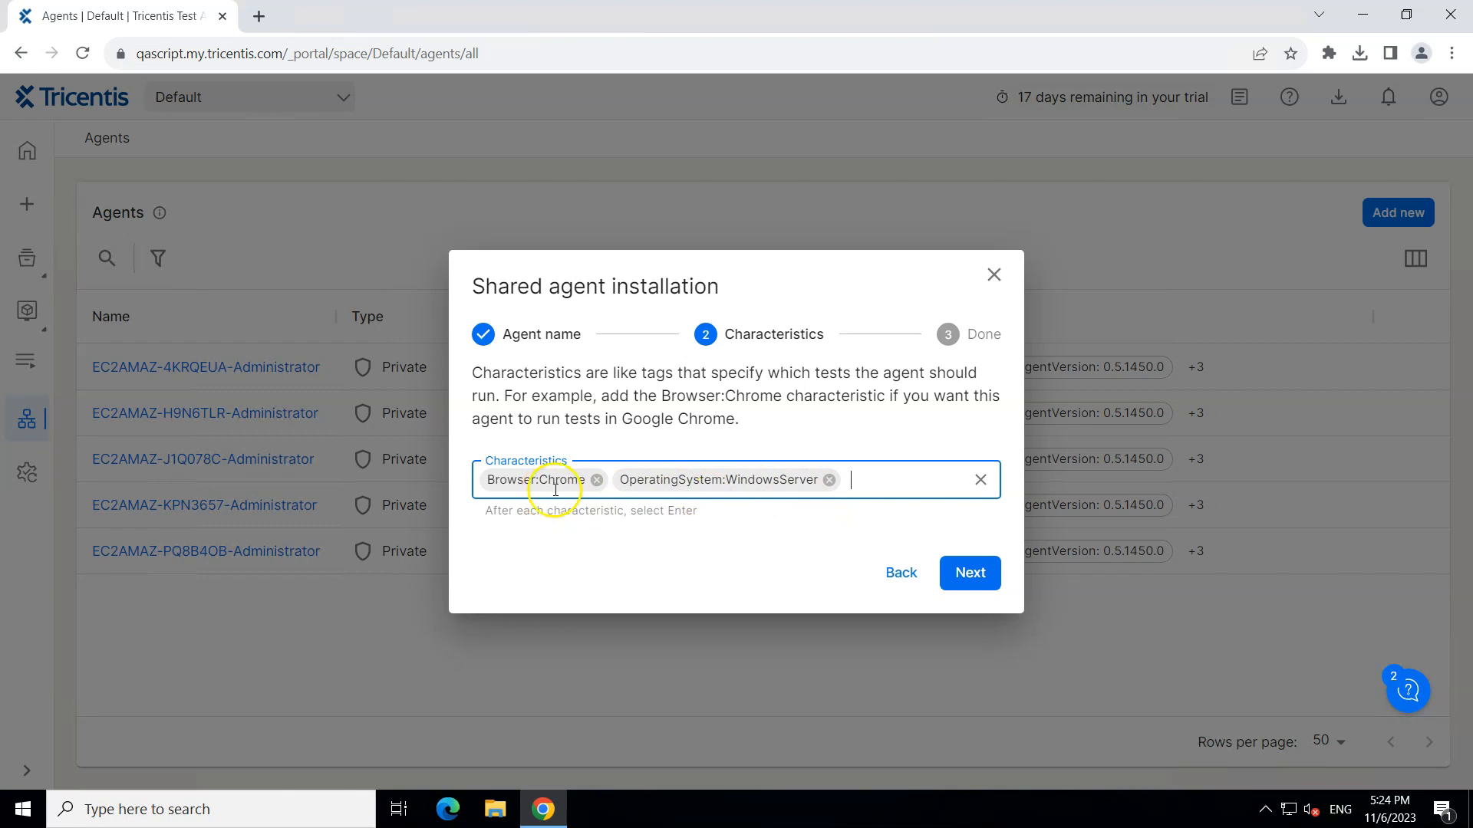
click(991, 583)
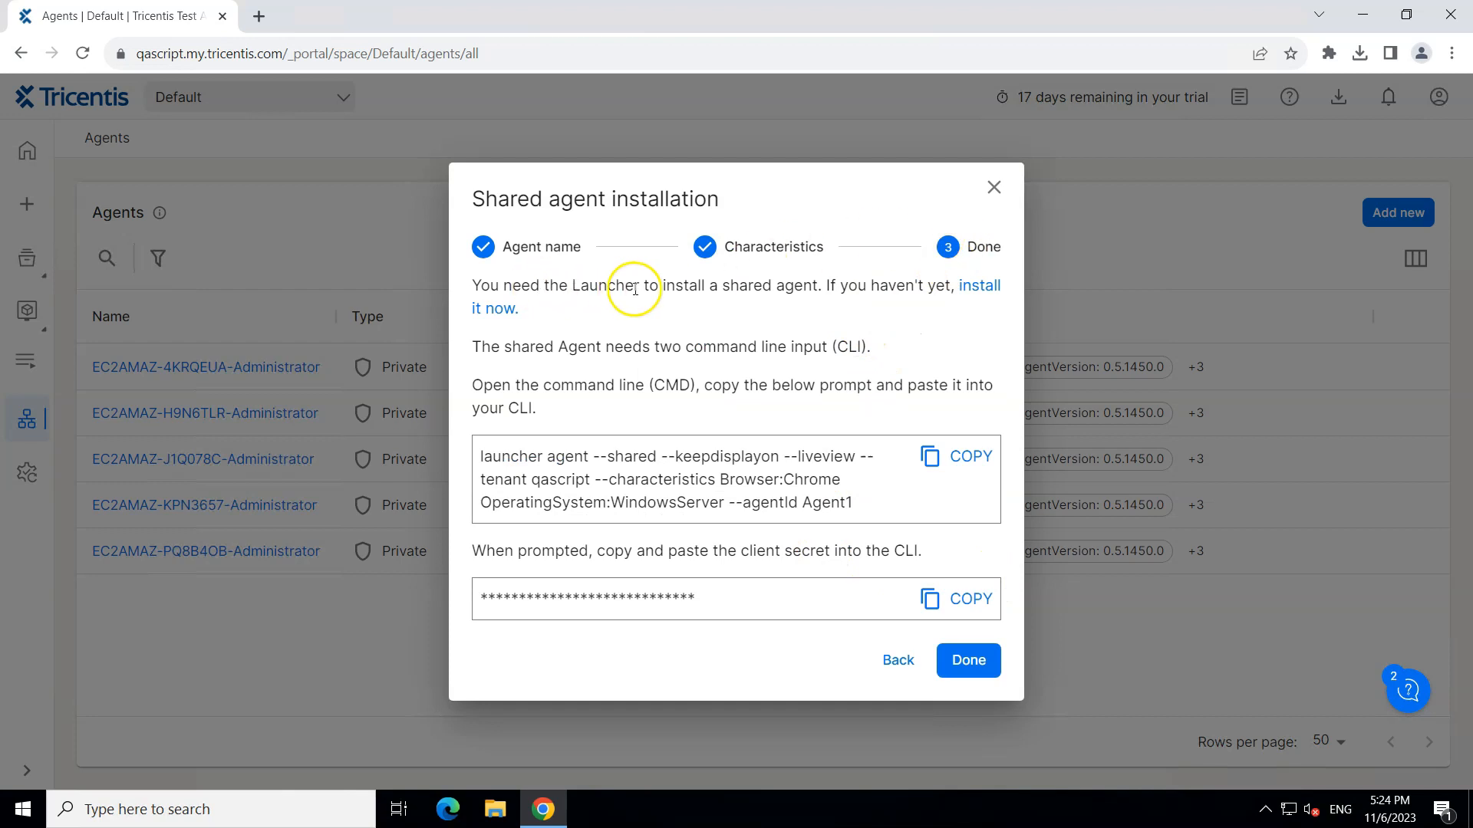
Step: Read the shared agent installation instructions in the dialog
drag(589, 285, 843, 286)
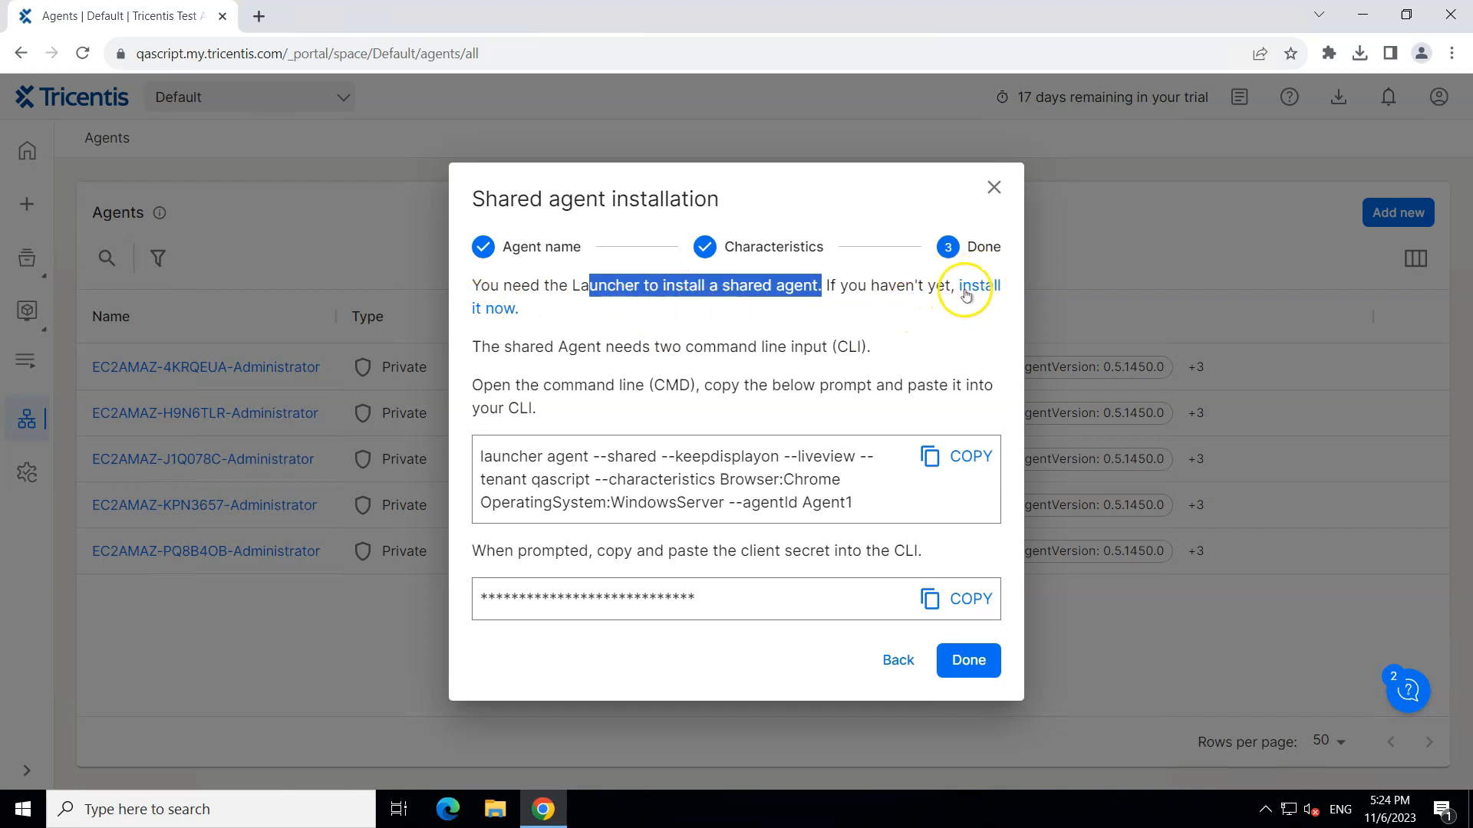
click(543, 347)
drag(544, 347, 879, 347)
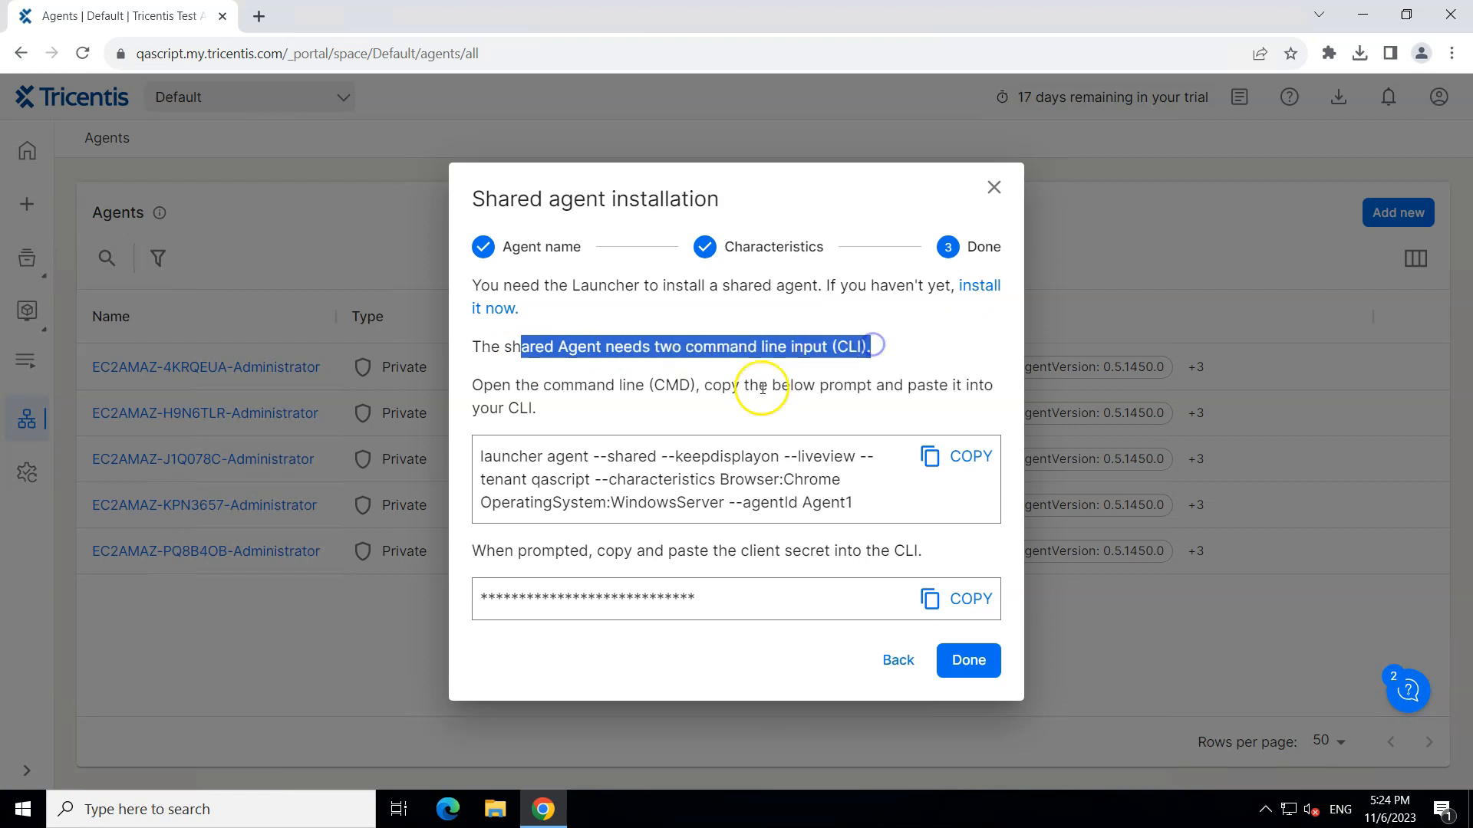
drag(512, 385, 619, 403)
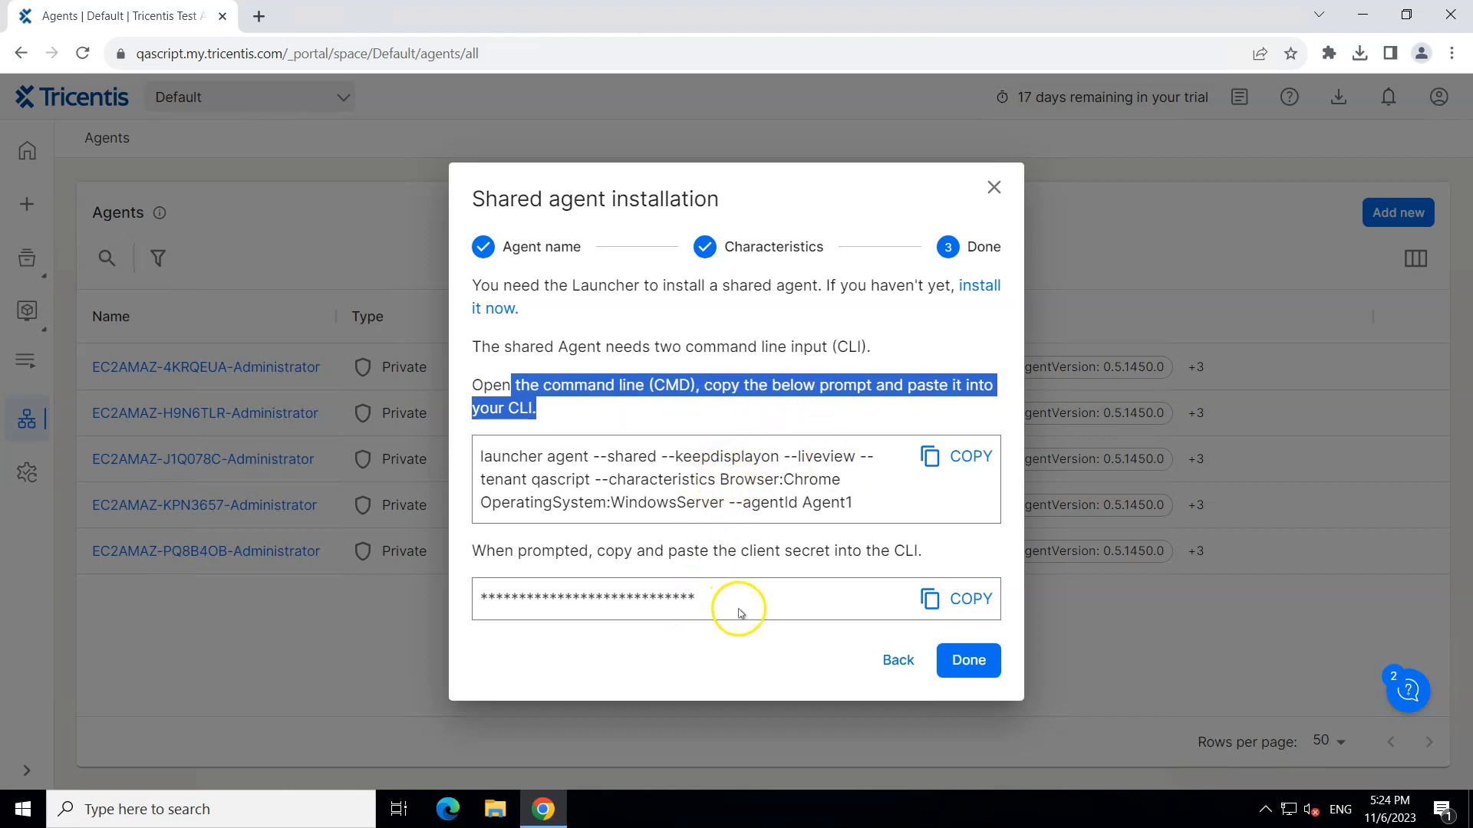
Step: Open Command Prompt from the Windows search and minimize it
click(314, 815)
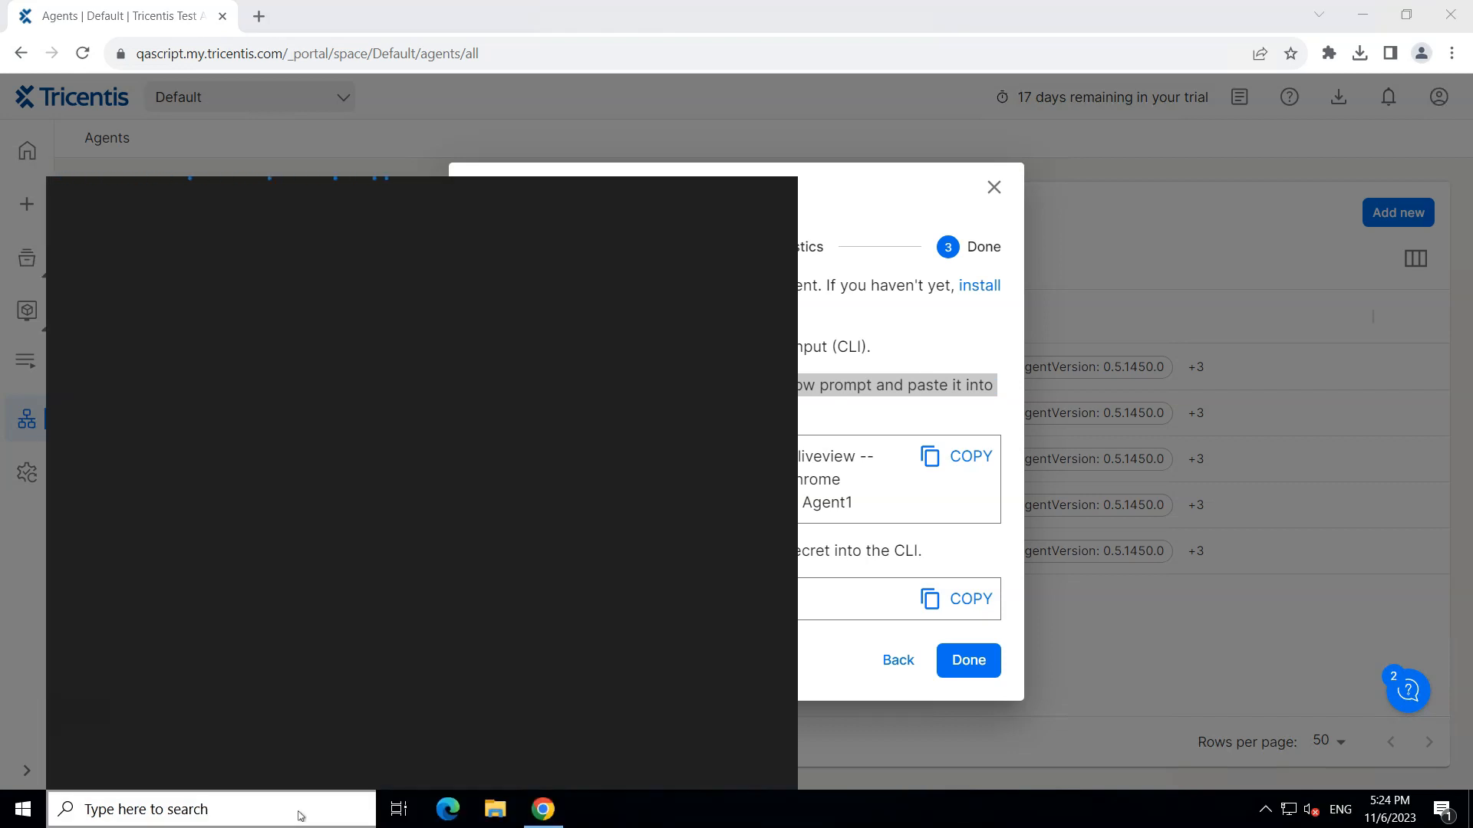
text(cmd)
click(164, 279)
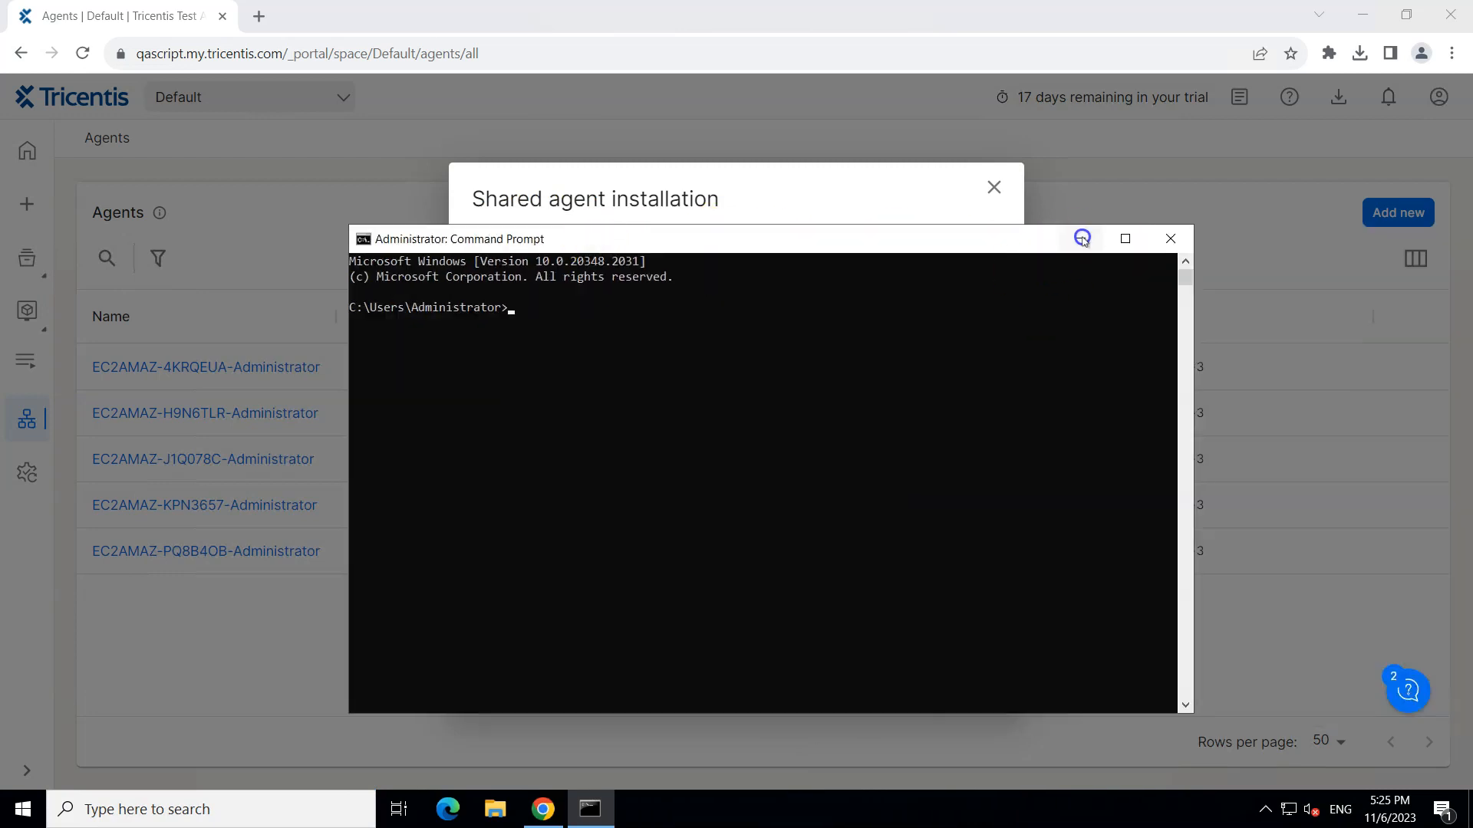
click(1082, 238)
Step: Copy the launcher agent command and run it in Command Prompt
click(931, 457)
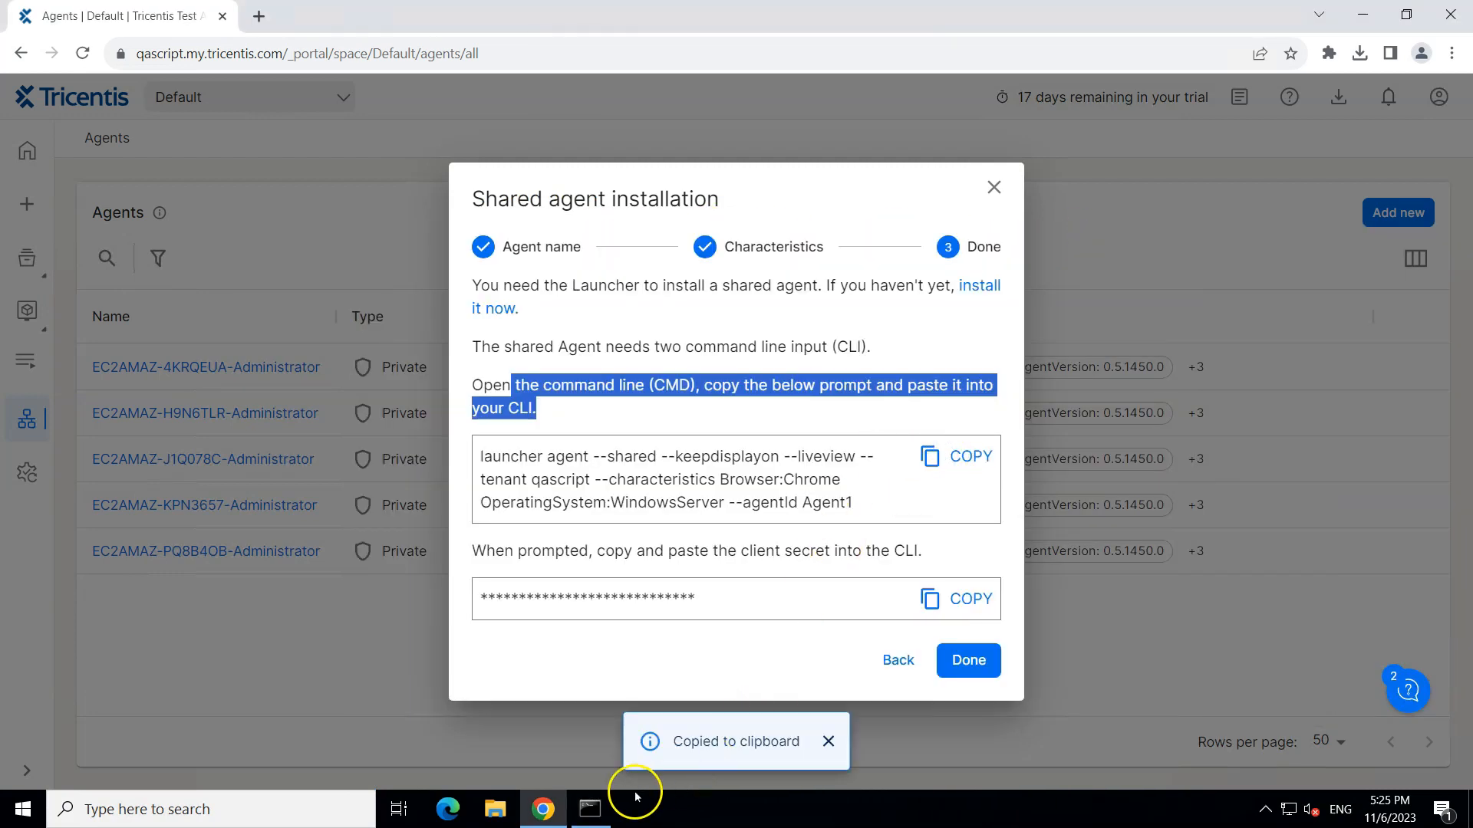
click(590, 810)
right_click(674, 361)
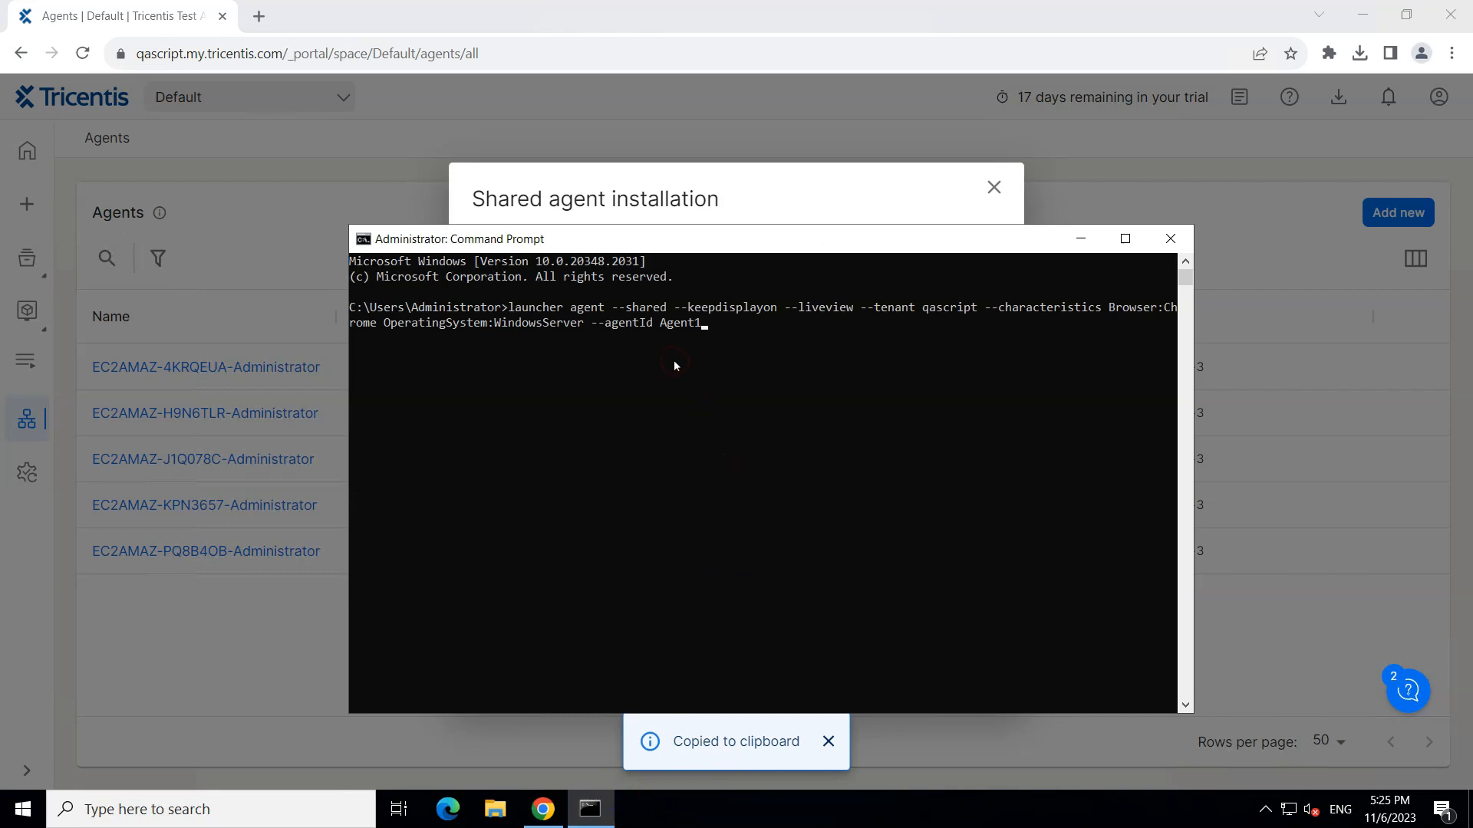
key(Return)
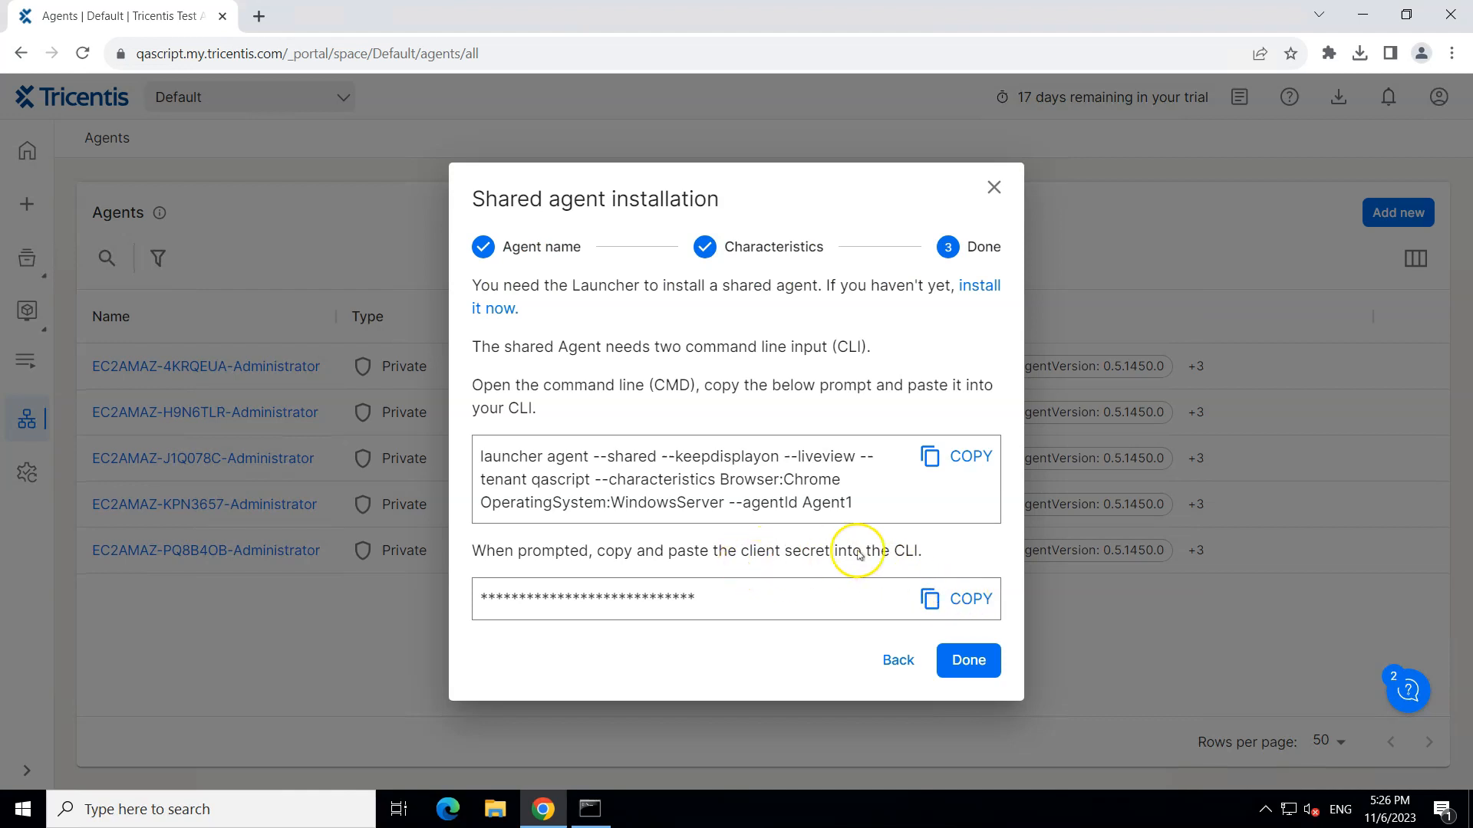
Step: Copy the client secret and submit it in Command Prompt to install the agent
click(968, 599)
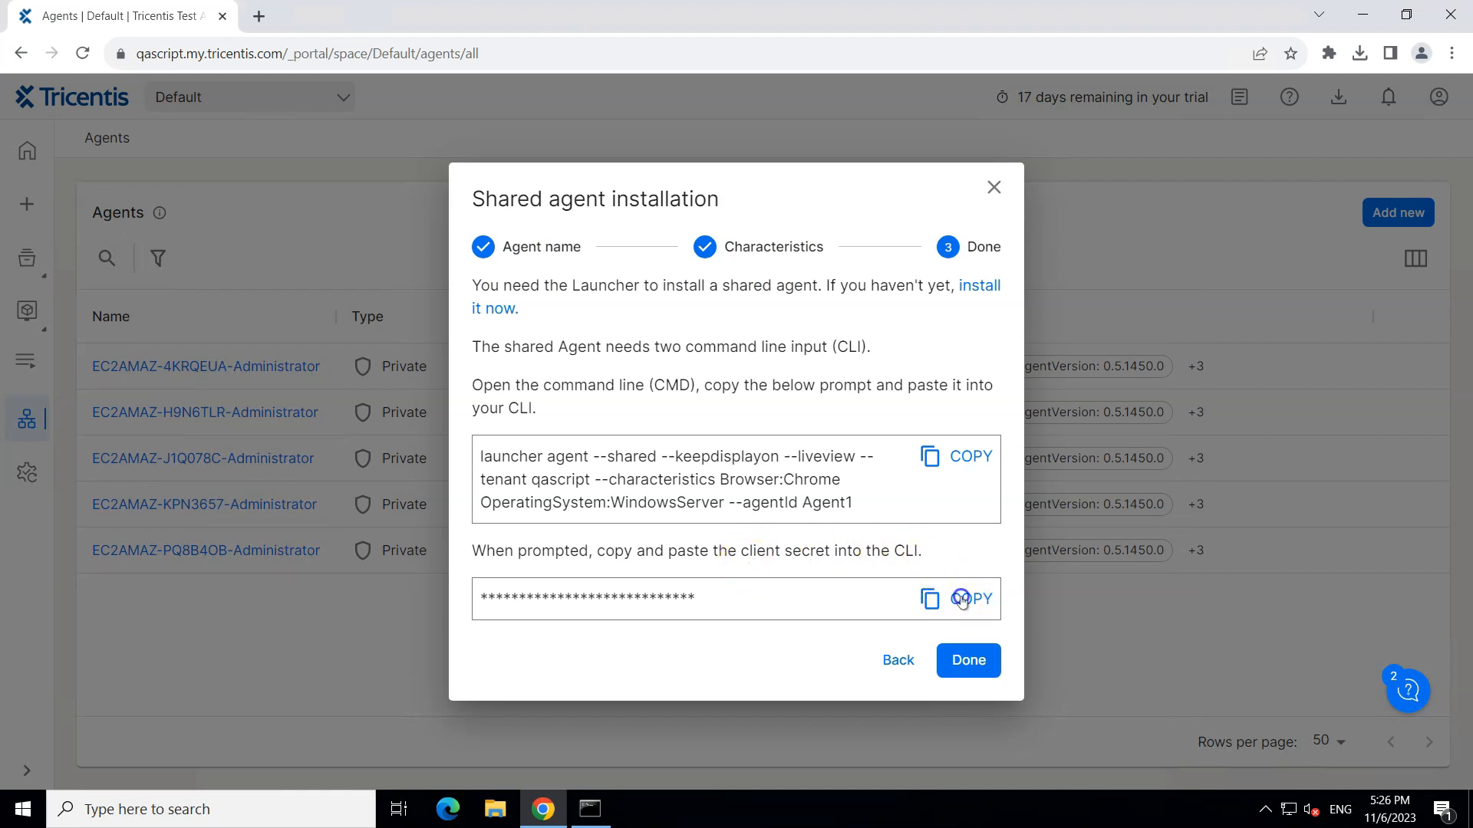
click(606, 807)
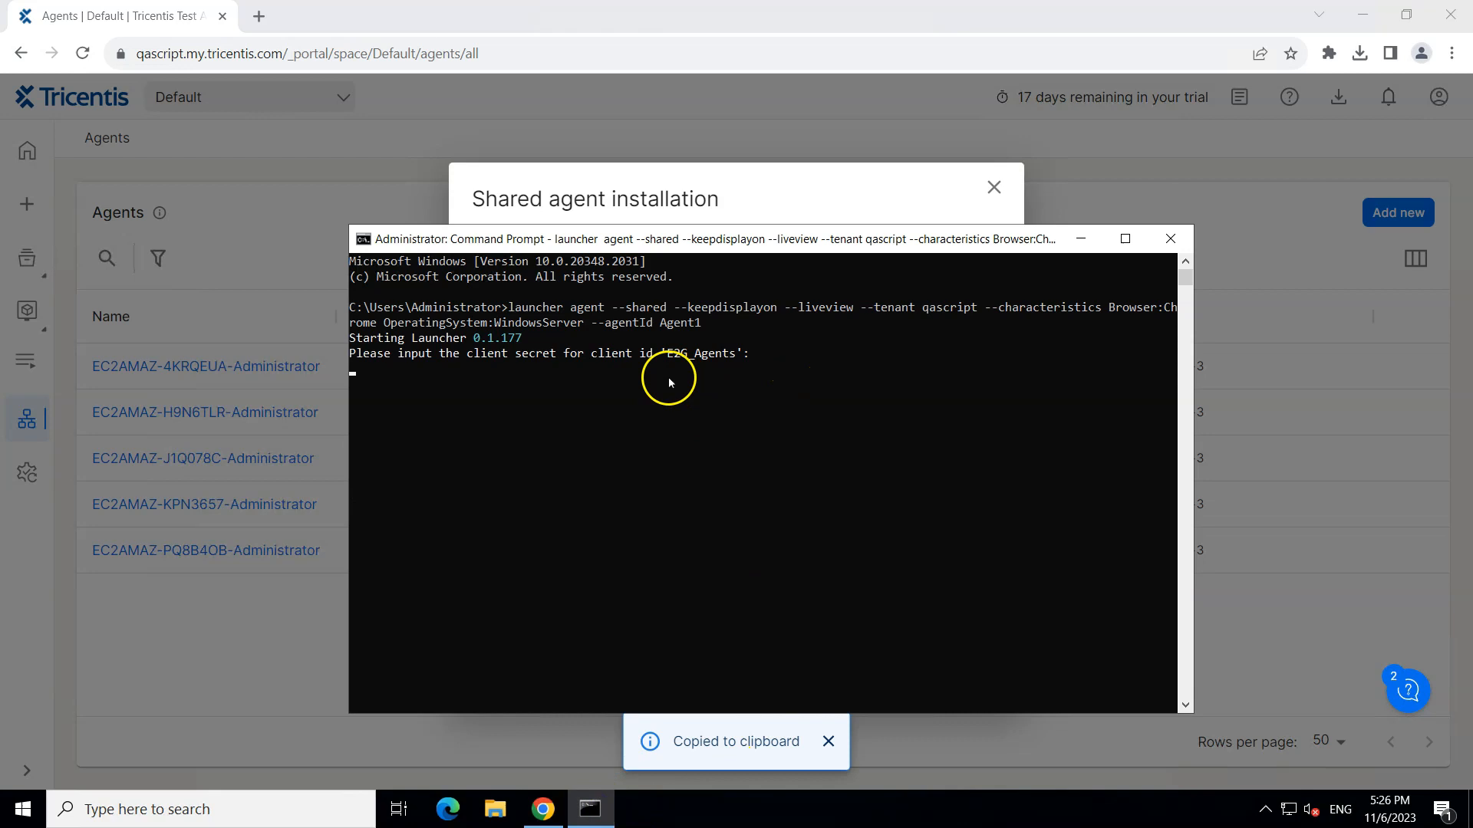
key(ctrl+v)
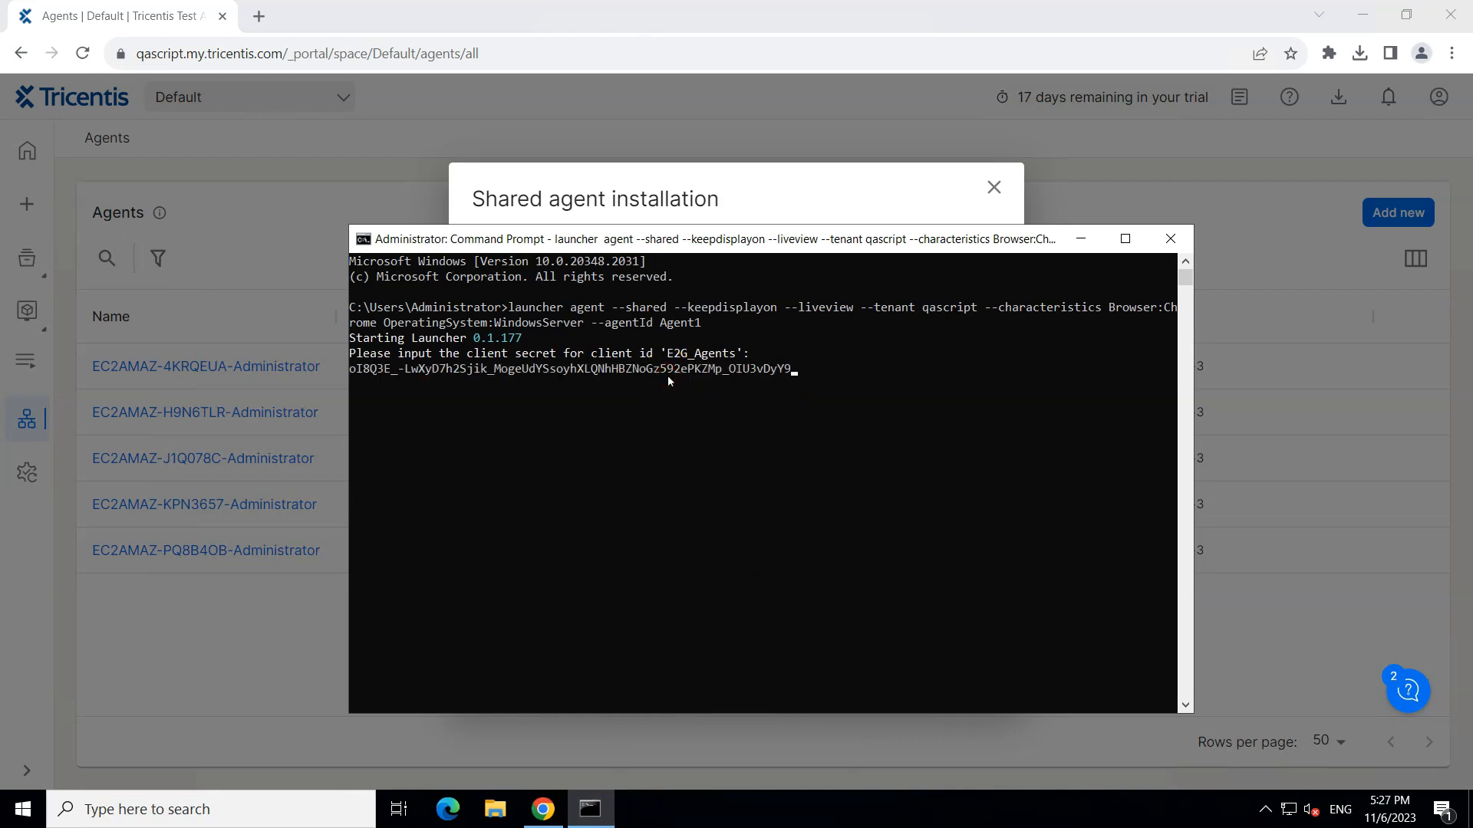
key(Return)
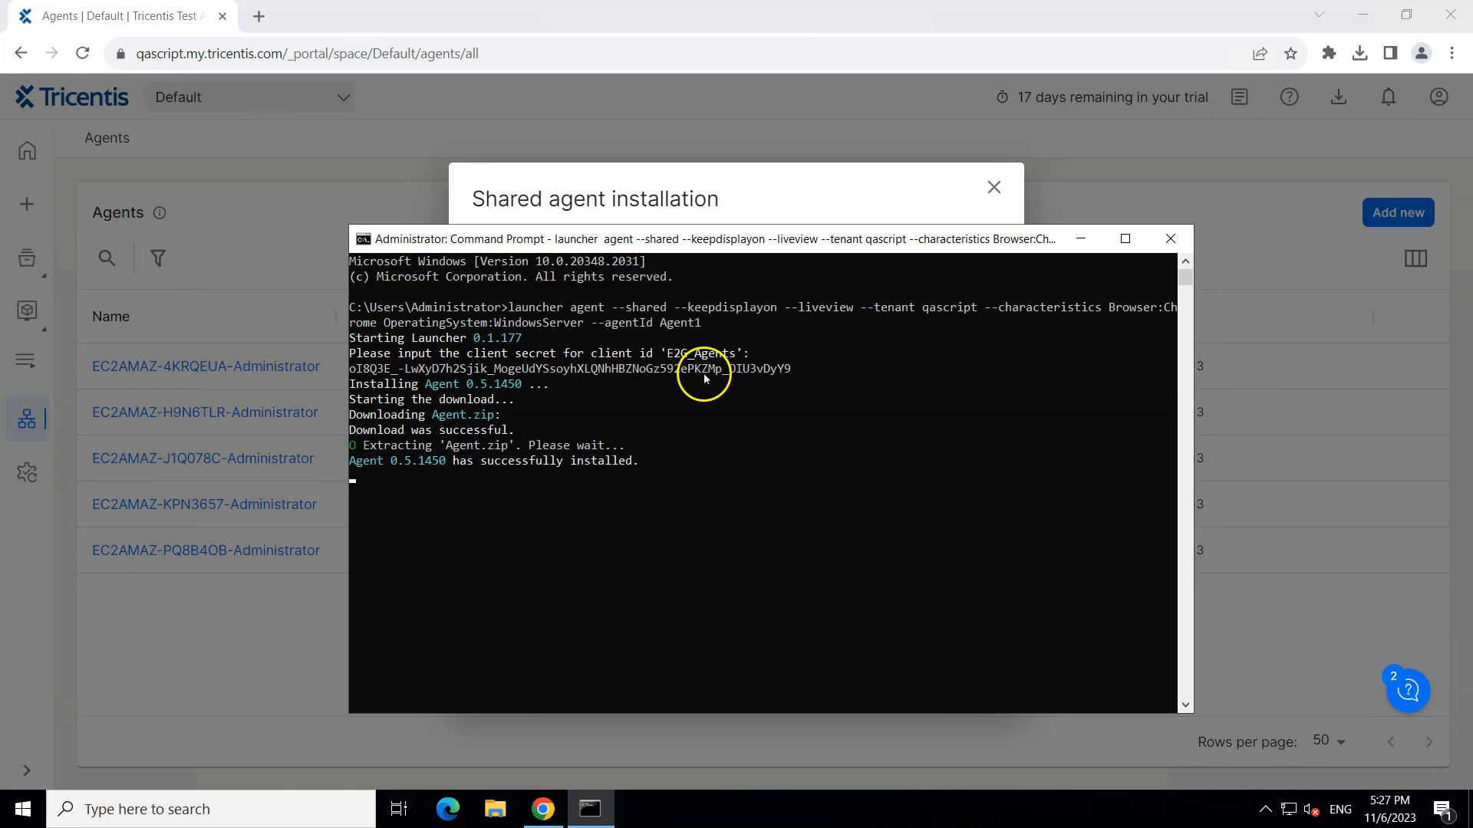
Step: Check Agent1's connection status and full list of characteristics in the agents list
click(1081, 238)
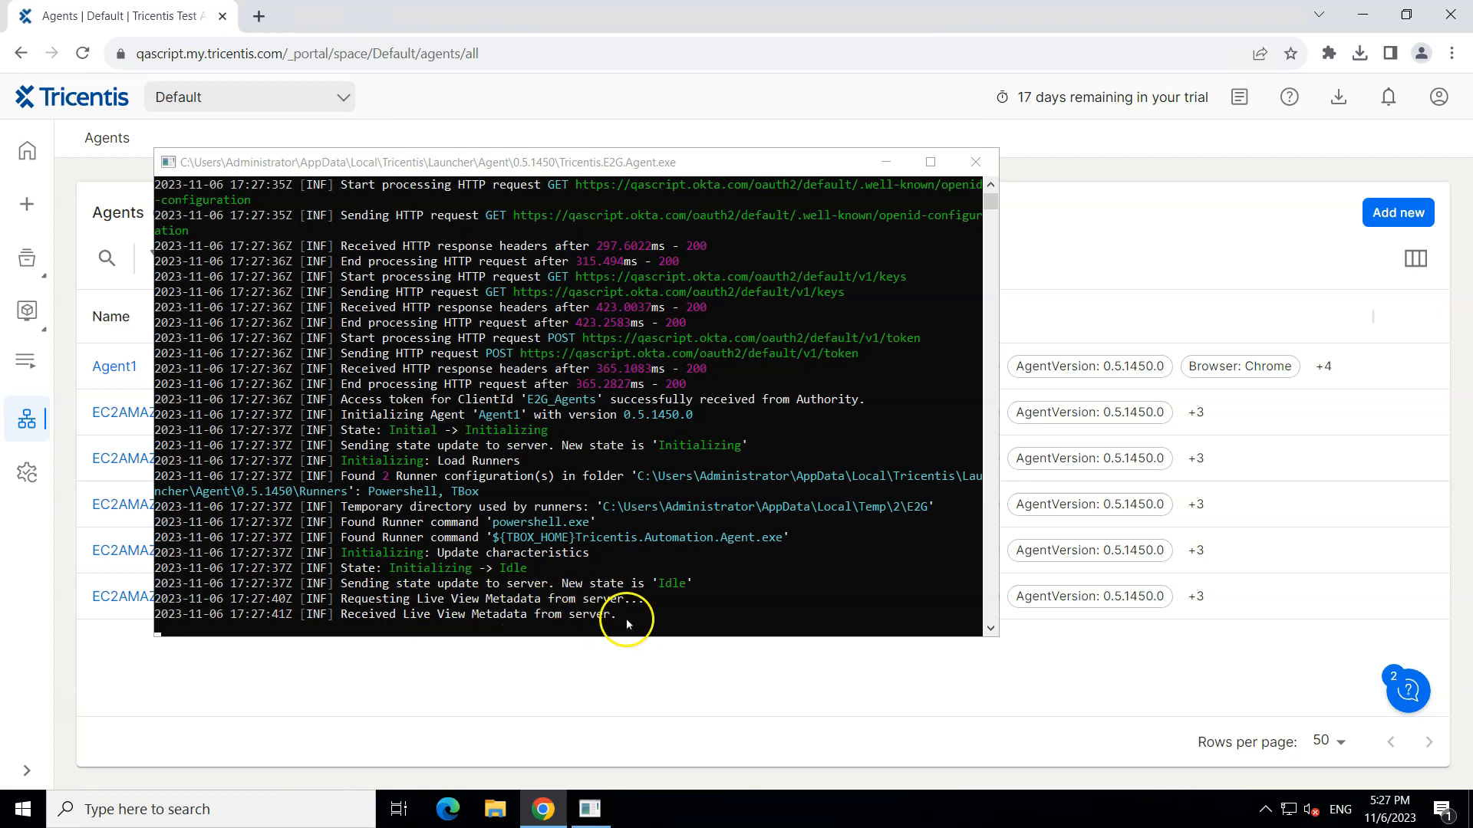
click(886, 163)
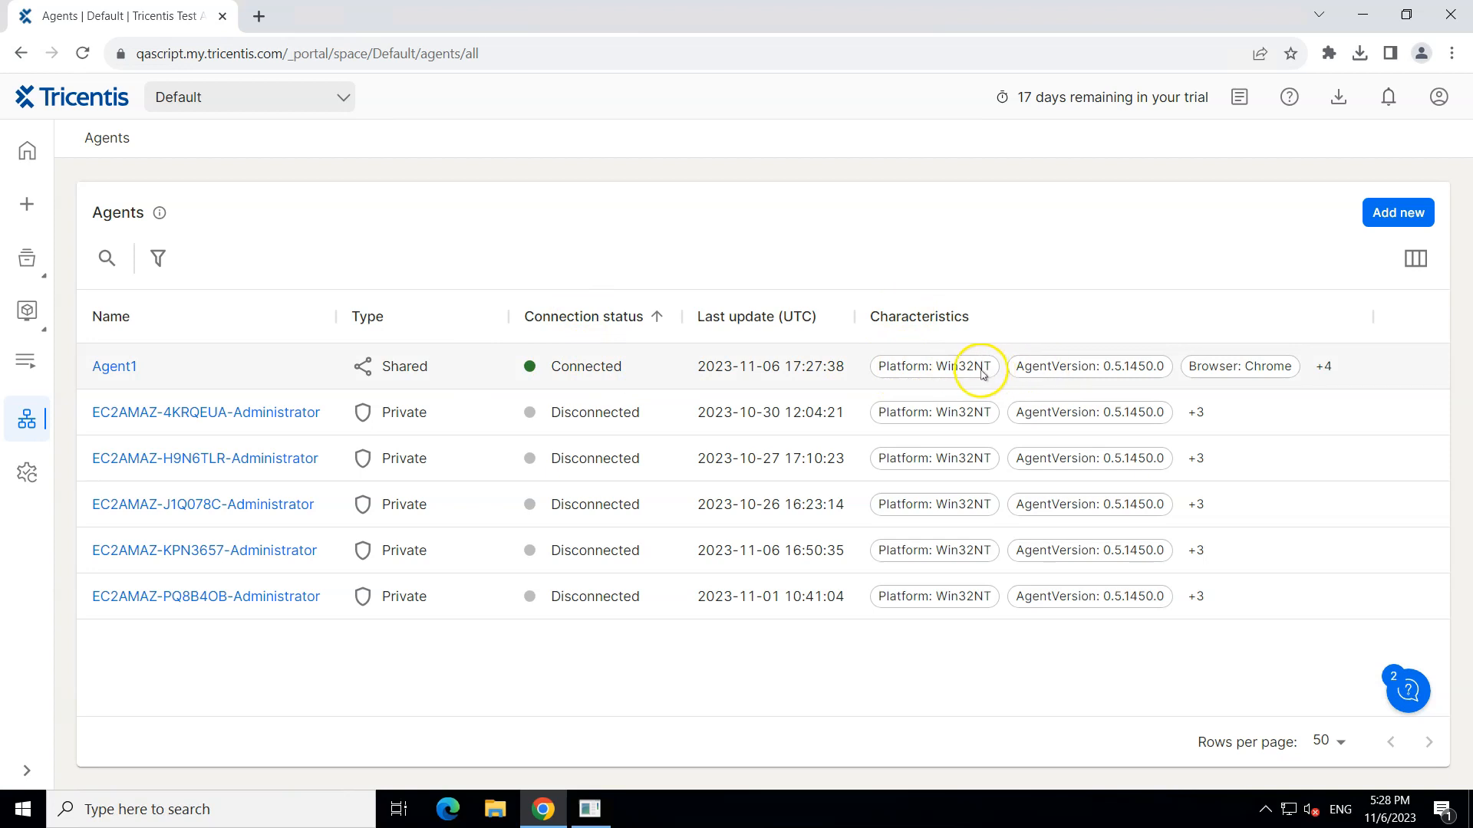
click(1324, 368)
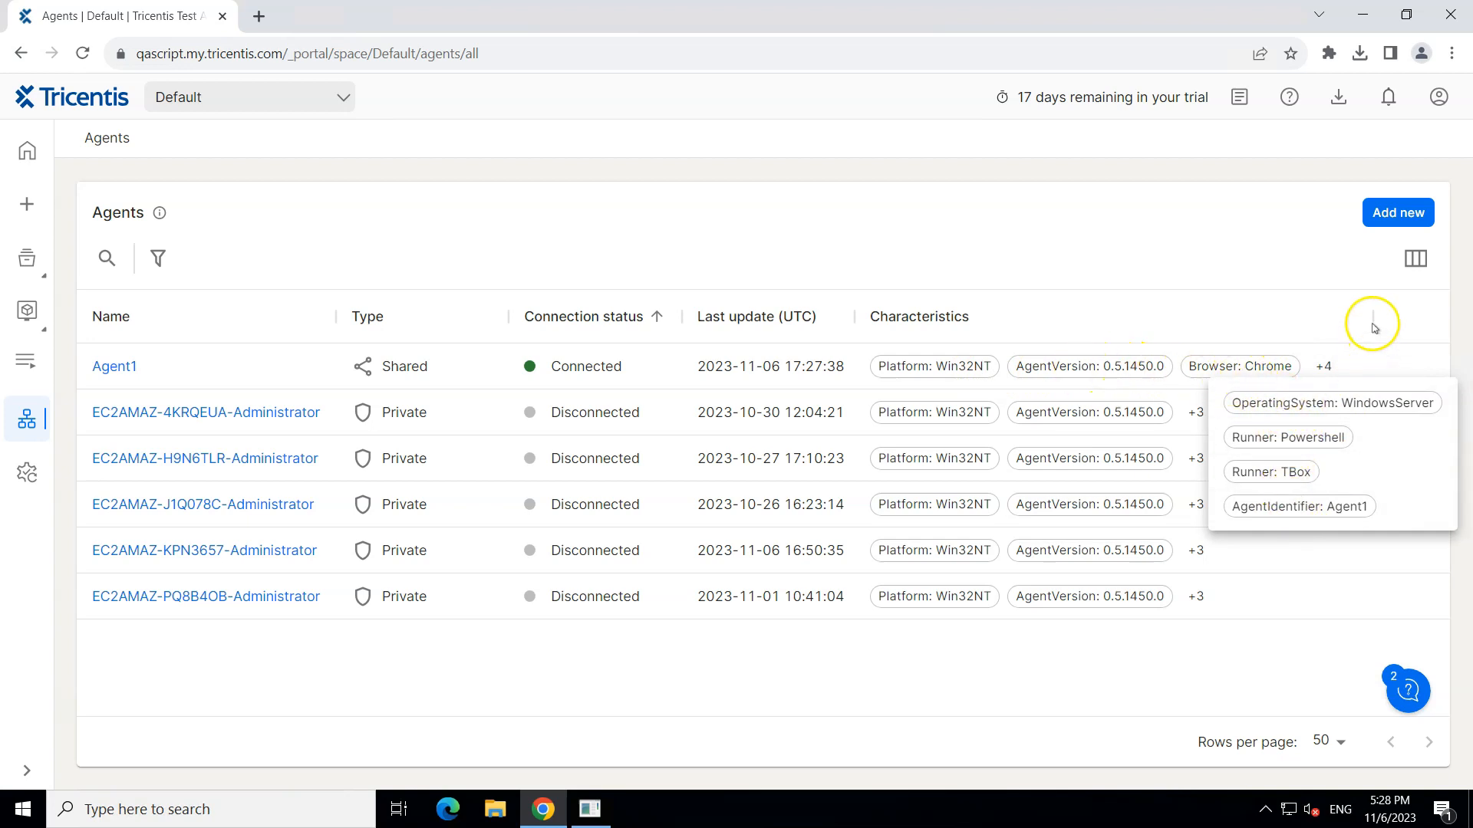
click(592, 810)
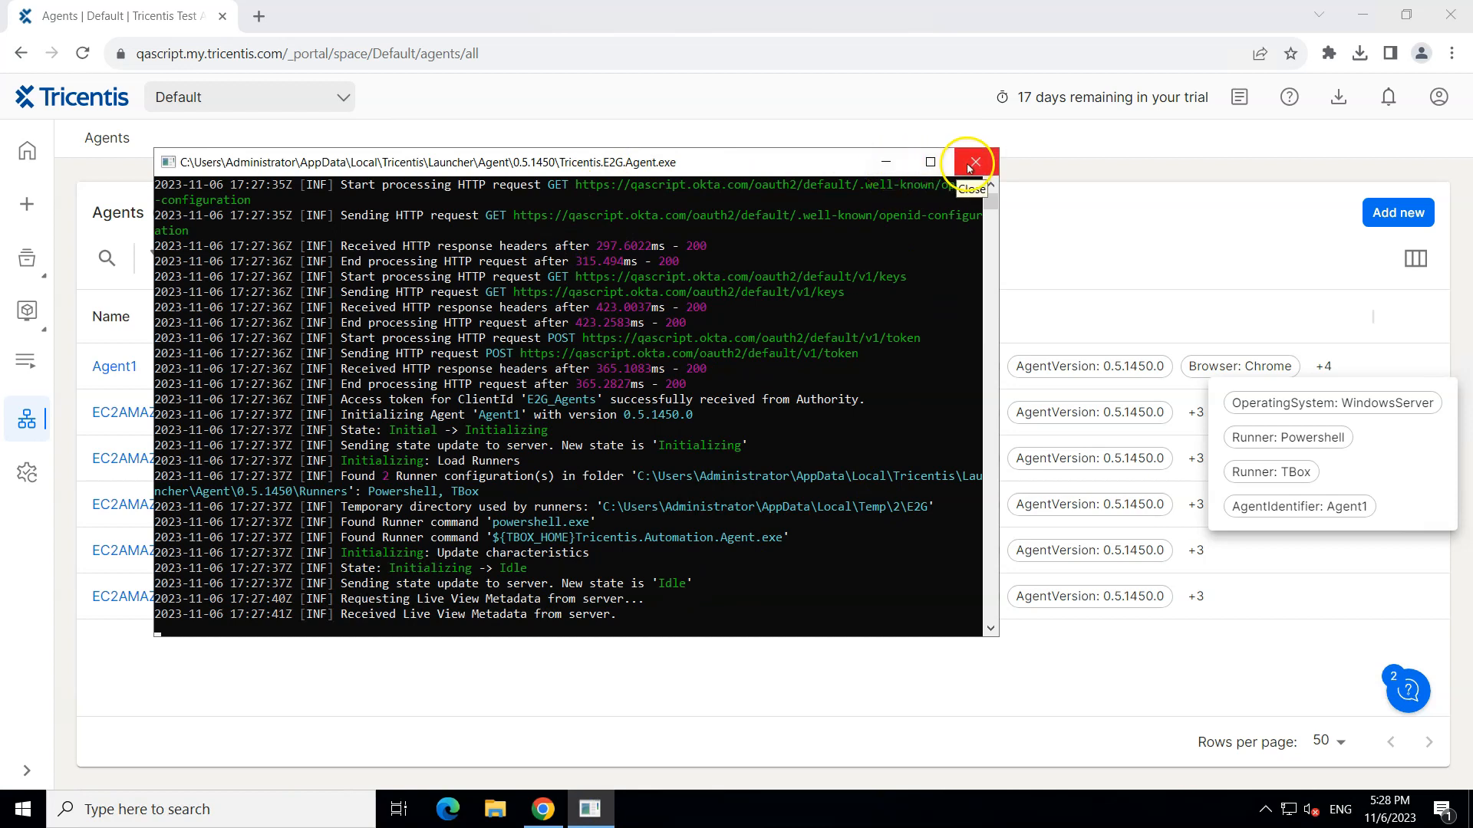
click(884, 162)
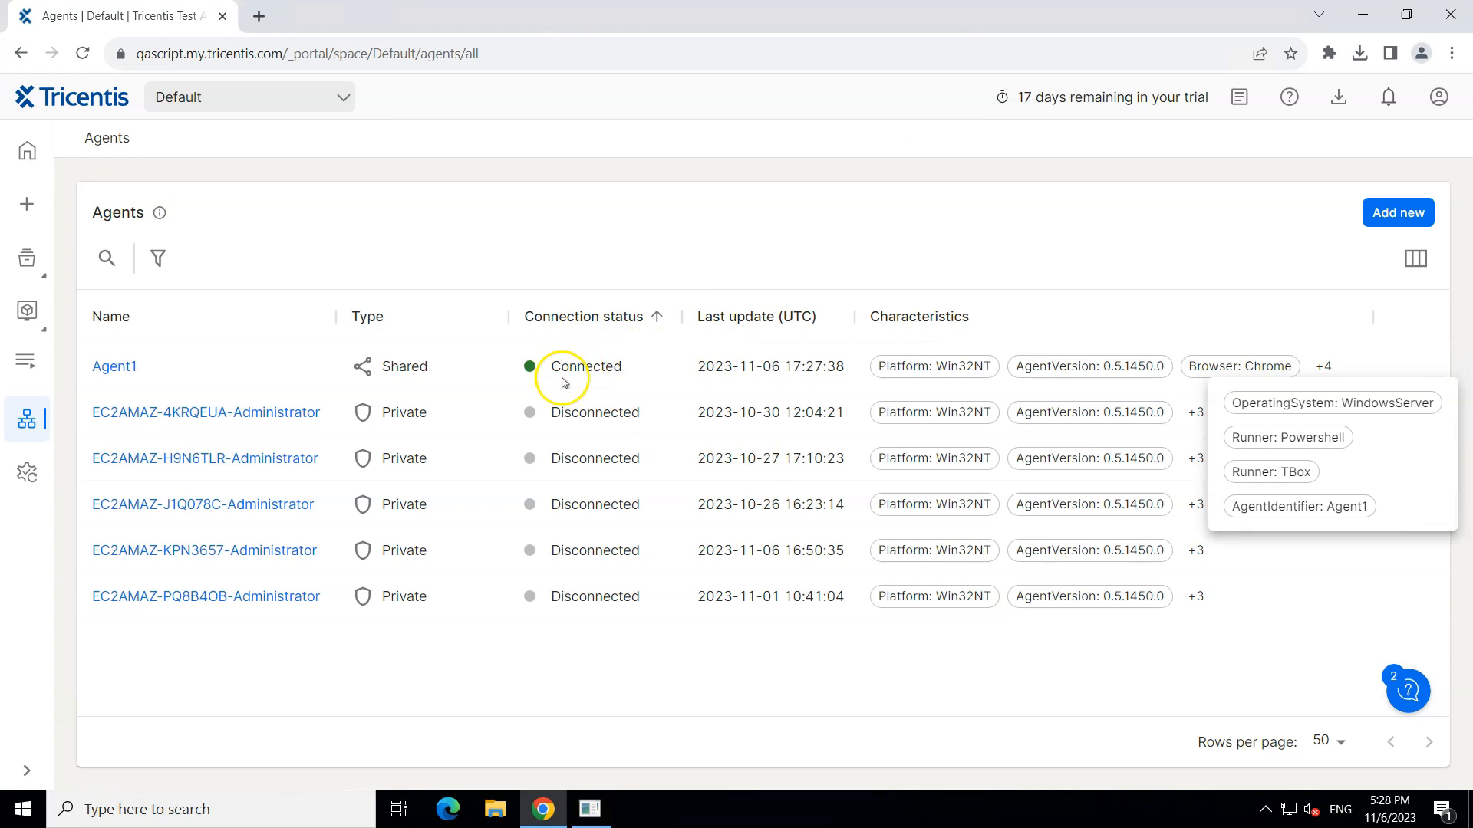
click(793, 247)
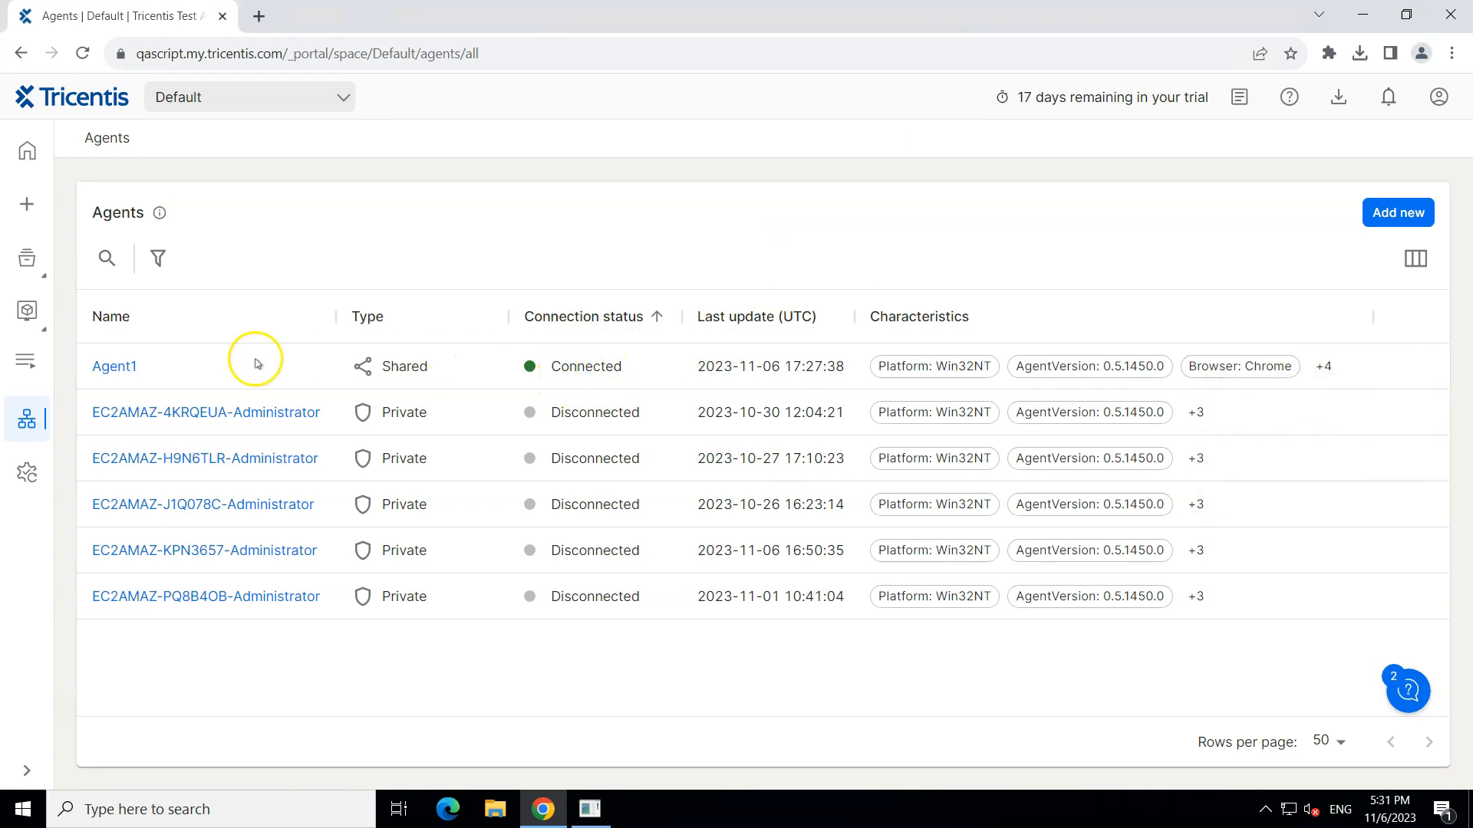